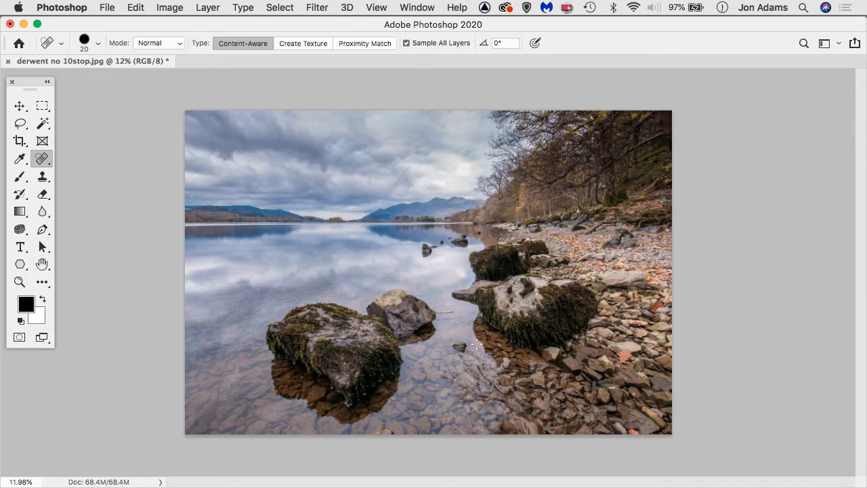
pyautogui.click(170, 8)
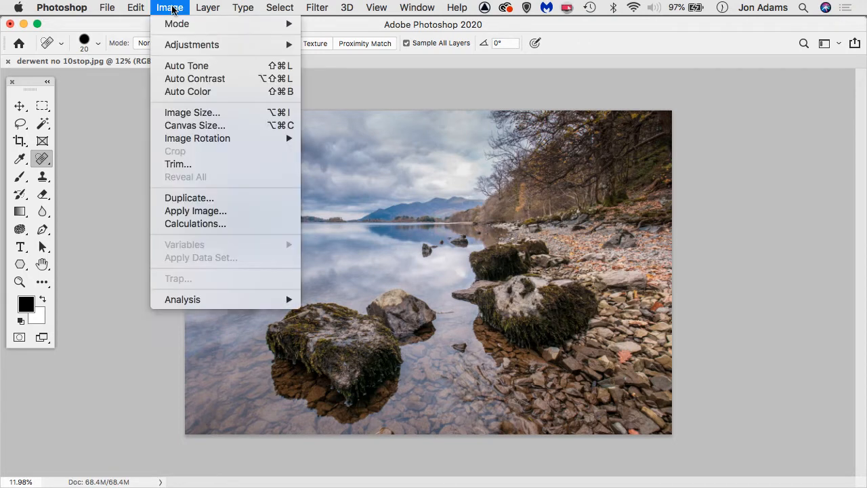
pyautogui.click(214, 113)
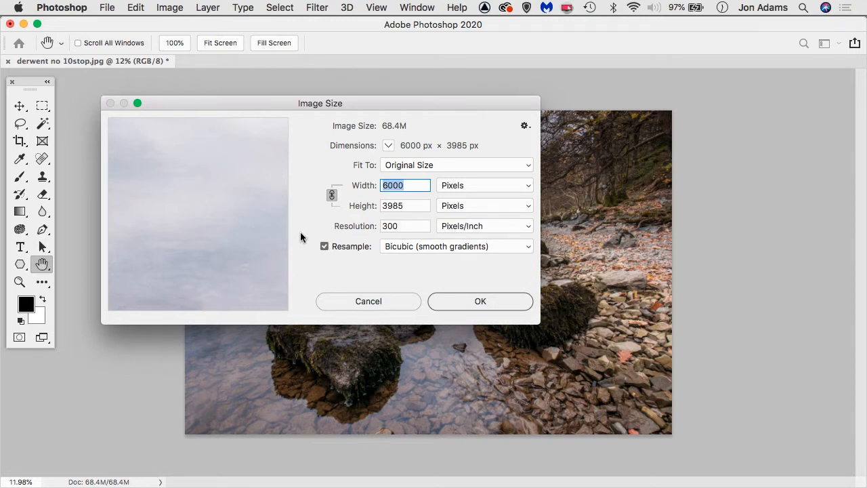
pyautogui.click(461, 185)
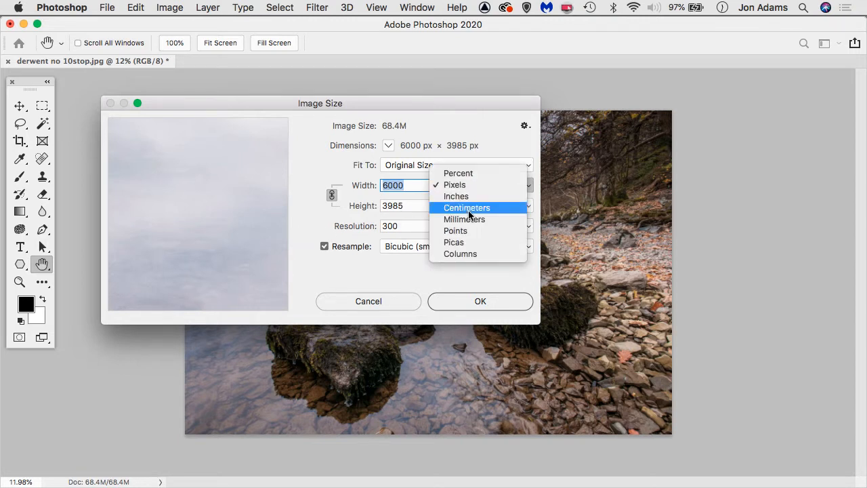
pyautogui.click(468, 208)
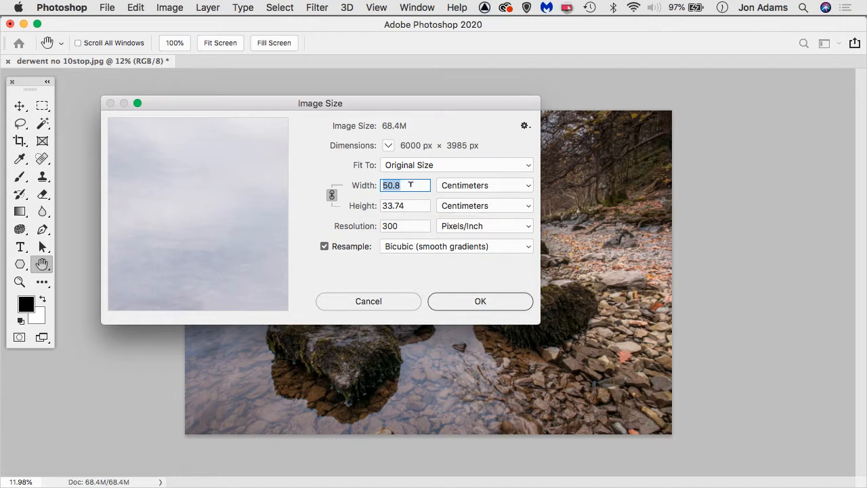
pyautogui.write('42')
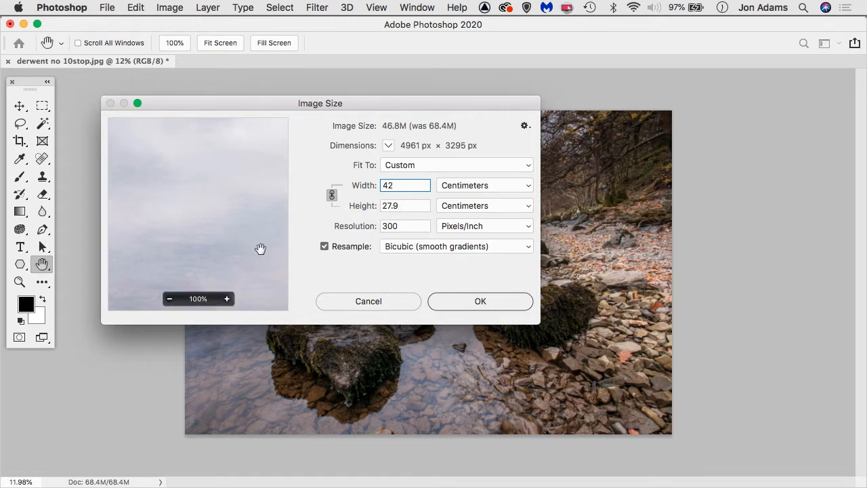
pyautogui.click(358, 305)
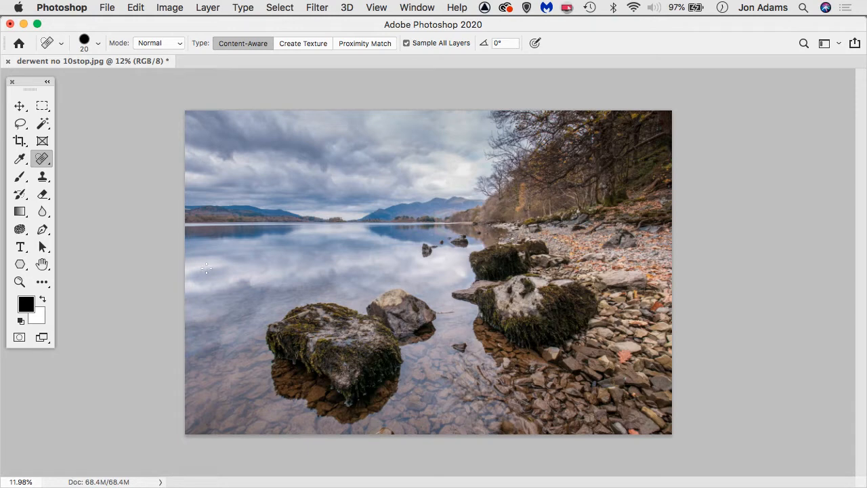
# Step: Show the Actions panel over the workspace and look through the Default Actions set
pyautogui.click(414, 8)
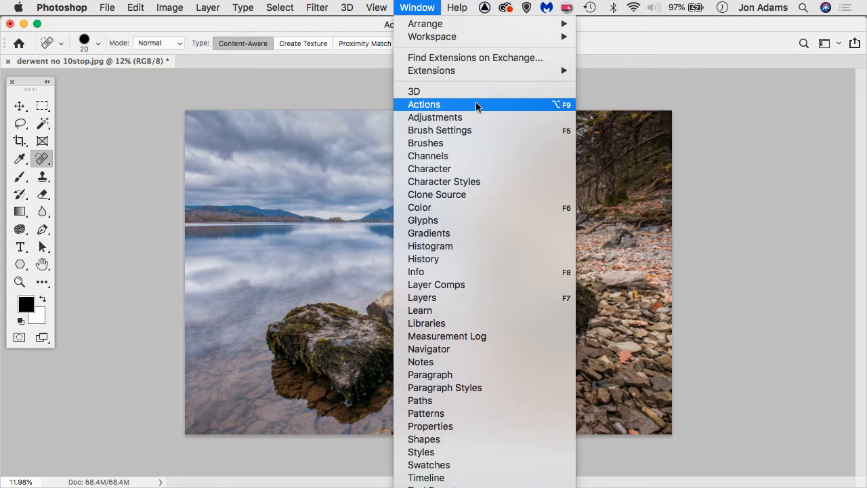
pyautogui.click(458, 105)
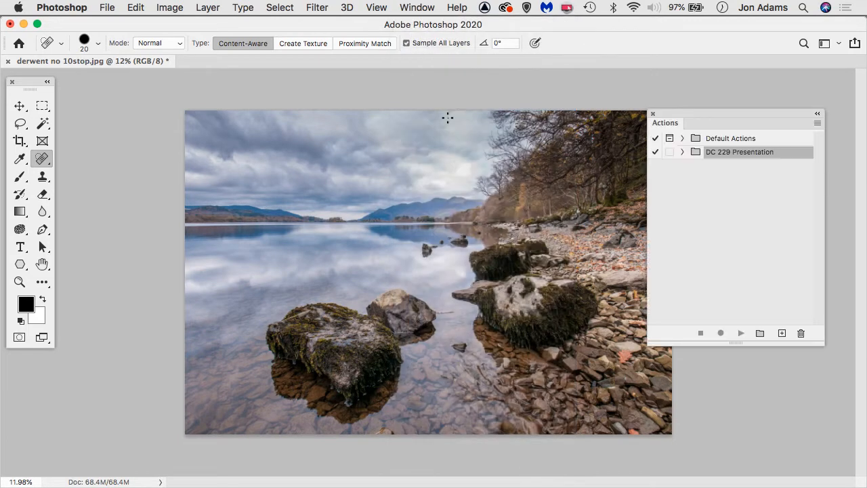
pyautogui.moveTo(715, 117); pyautogui.dragTo(731, 107)
pyautogui.click(698, 128)
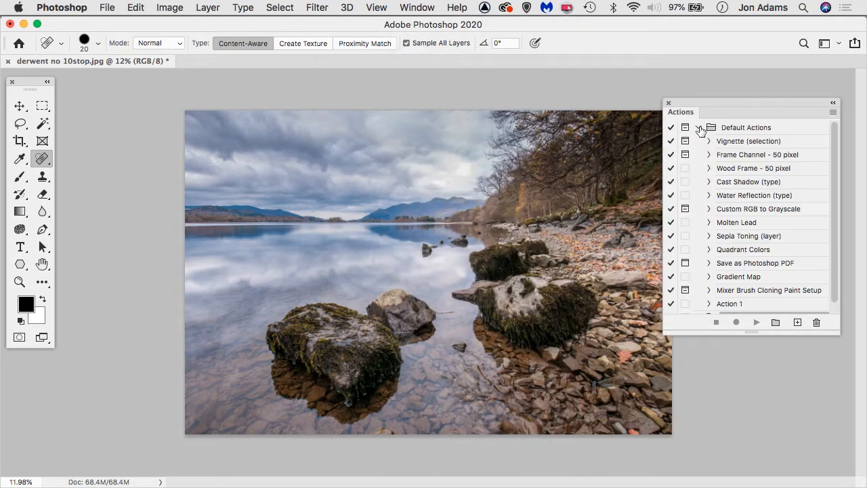
pyautogui.scroll(-1, 764, 229)
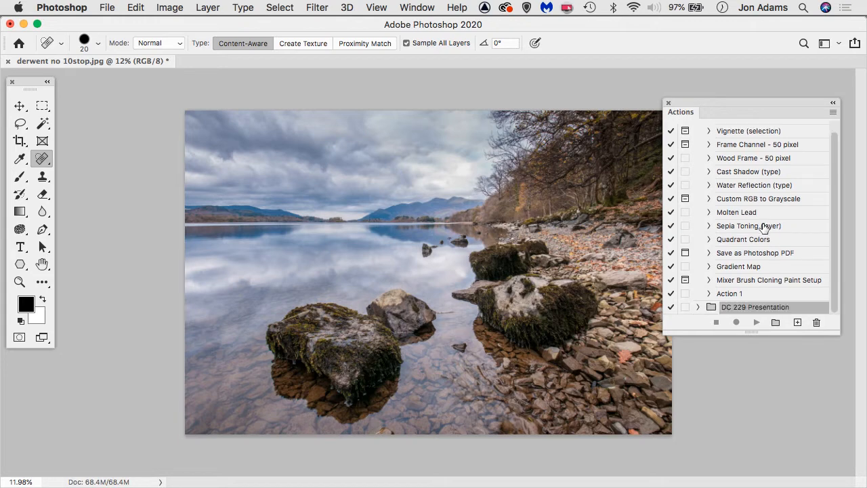
pyautogui.scroll(1, 764, 229)
pyautogui.click(697, 128)
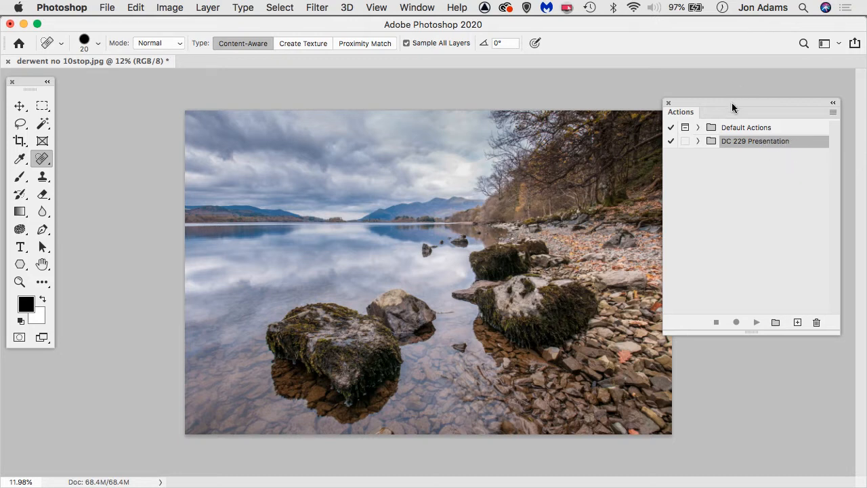
pyautogui.moveTo(731, 103); pyautogui.dragTo(697, 106)
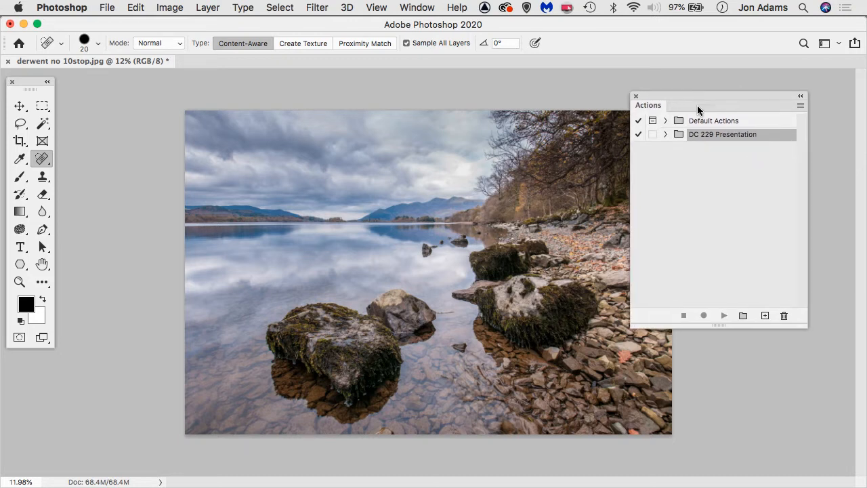
# Step: Create a new action set named with the owner's first name in possessive form followed by "Actions"
pyautogui.click(800, 107)
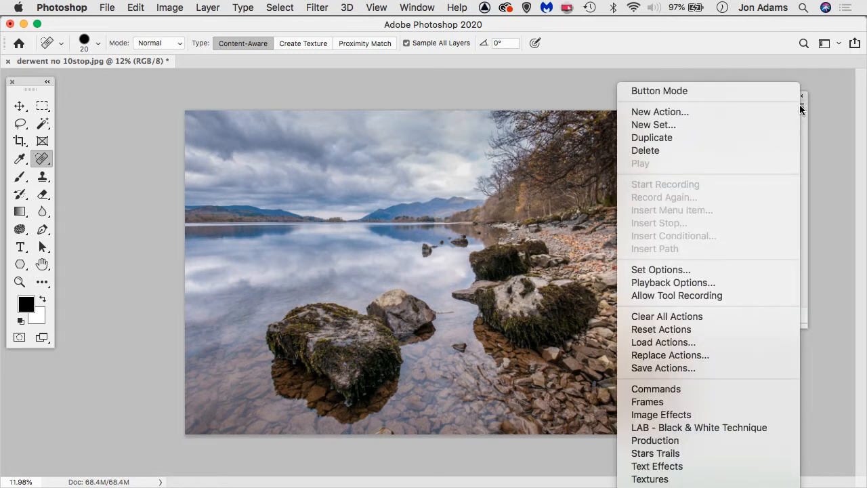
pyautogui.click(654, 126)
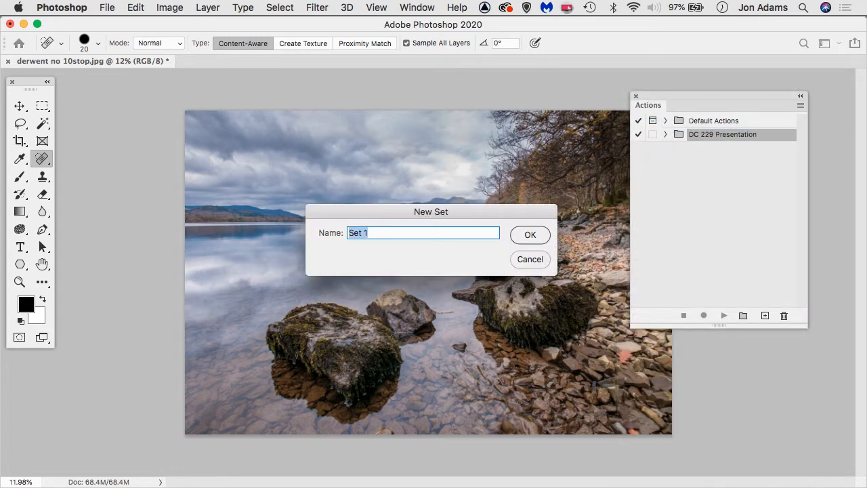
pyautogui.write("Jon's Actions")
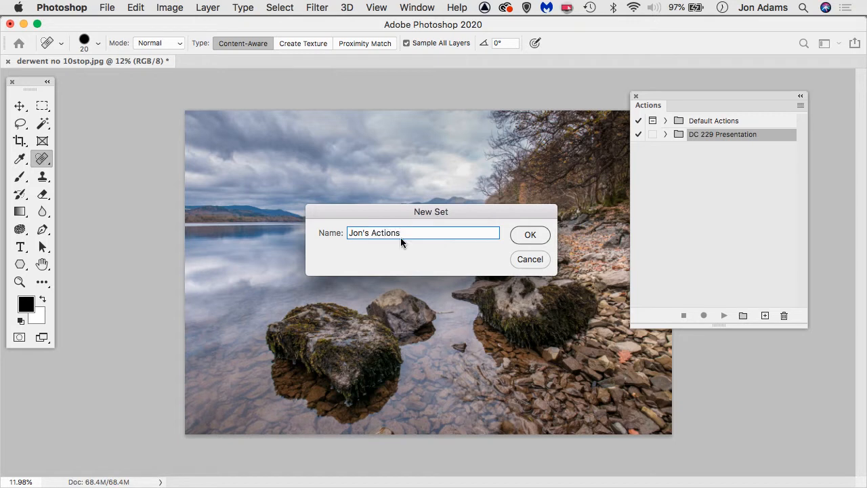
pyautogui.click(531, 233)
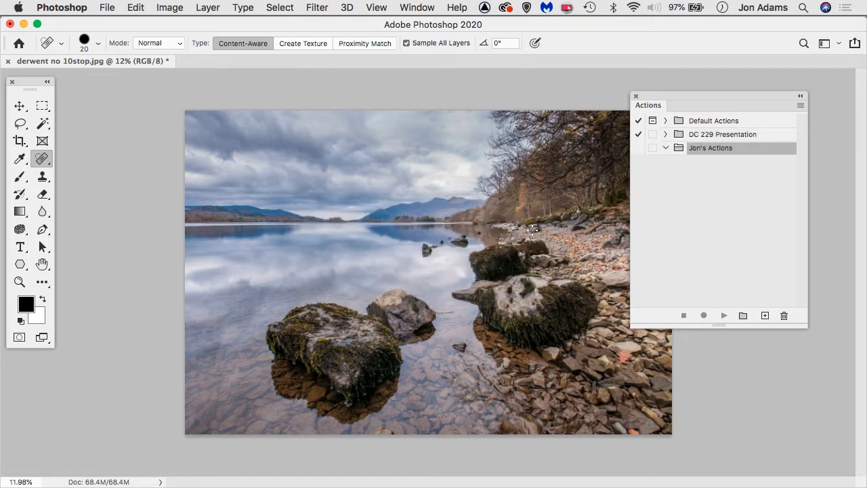
pyautogui.click(665, 148)
pyautogui.click(666, 149)
# Step: Create an action named "300ppi A3 border landscape" in the new set and start recording it
pyautogui.click(799, 106)
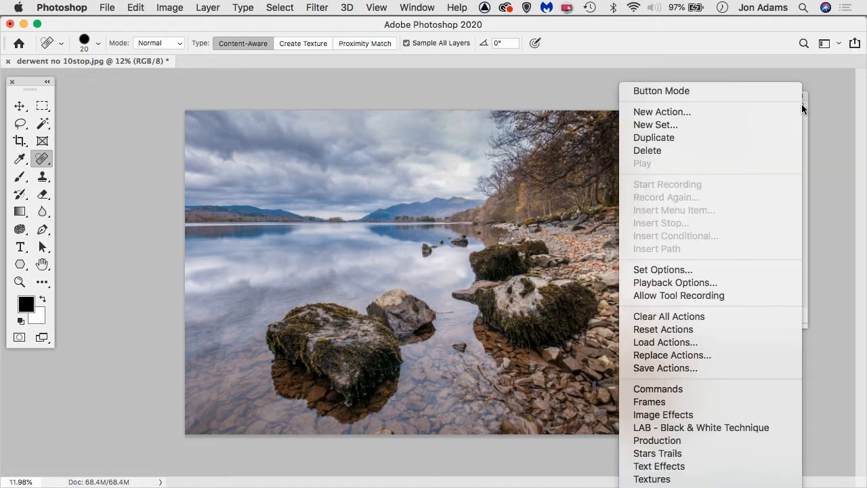
pyautogui.click(660, 111)
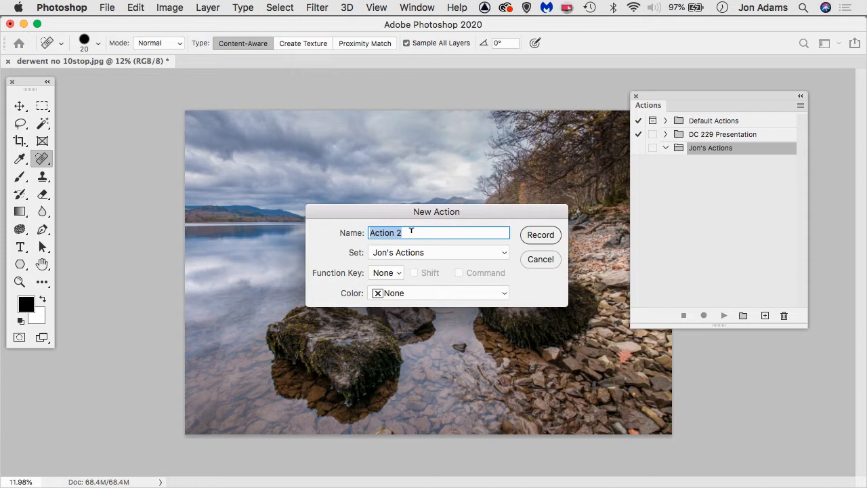
pyautogui.write('300ppi A3 bor')
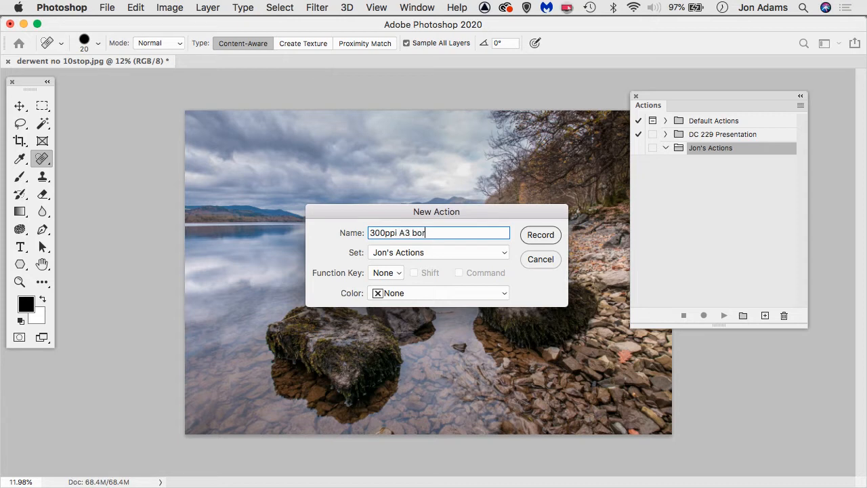
pyautogui.write('der lanndscape')
pyautogui.tripleClick(455, 232)
pyautogui.click(455, 231)
pyautogui.click(540, 234)
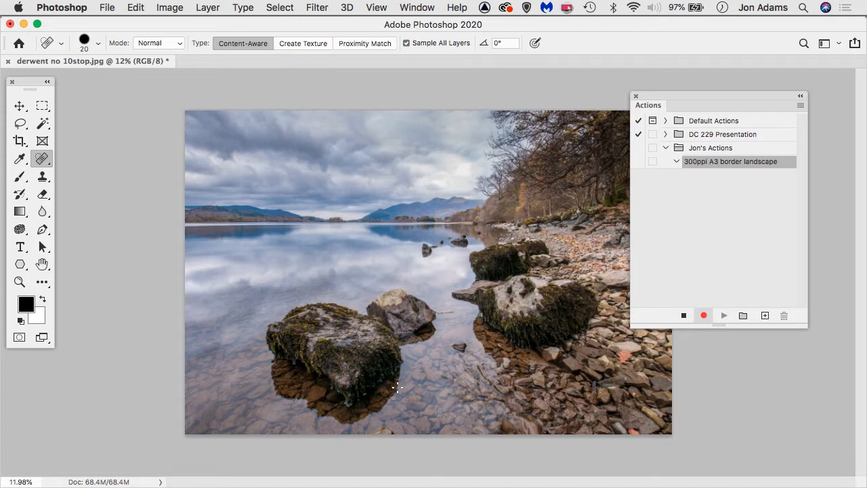
# Step: Resize the image to a width of 36 centimeters with linked proportions and Bicubic (smooth gradients) resampling
pyautogui.click(169, 9)
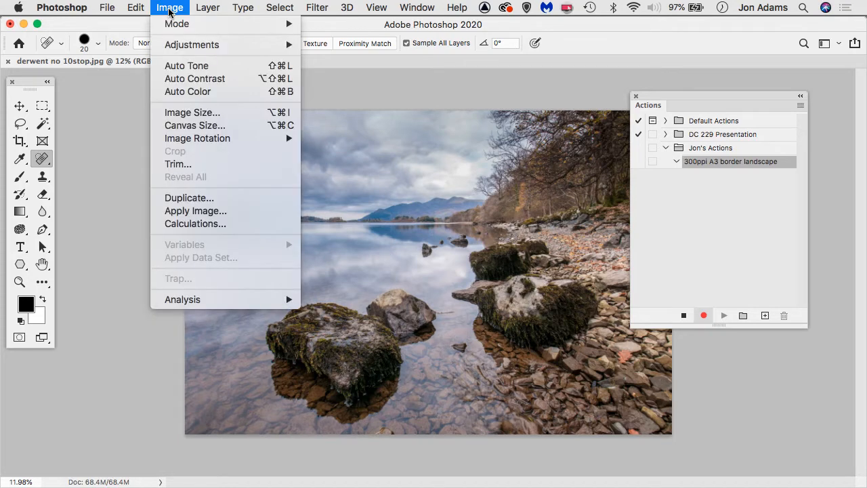
pyautogui.click(182, 113)
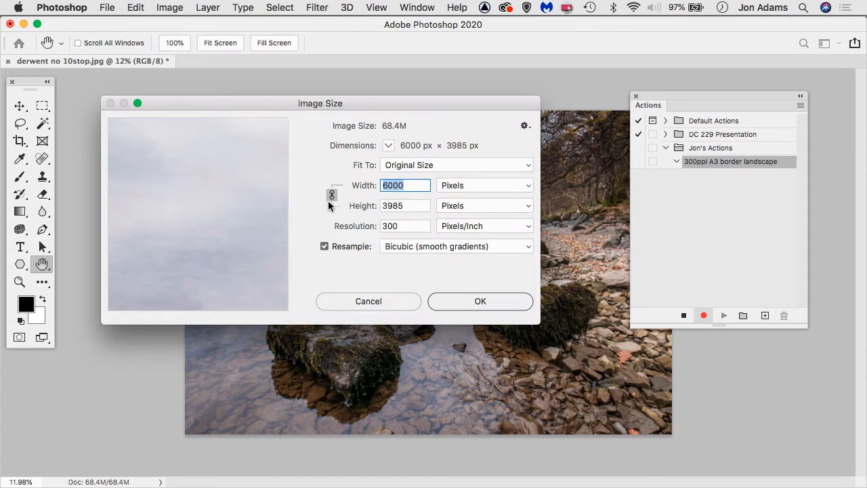
pyautogui.click(480, 184)
pyautogui.click(478, 205)
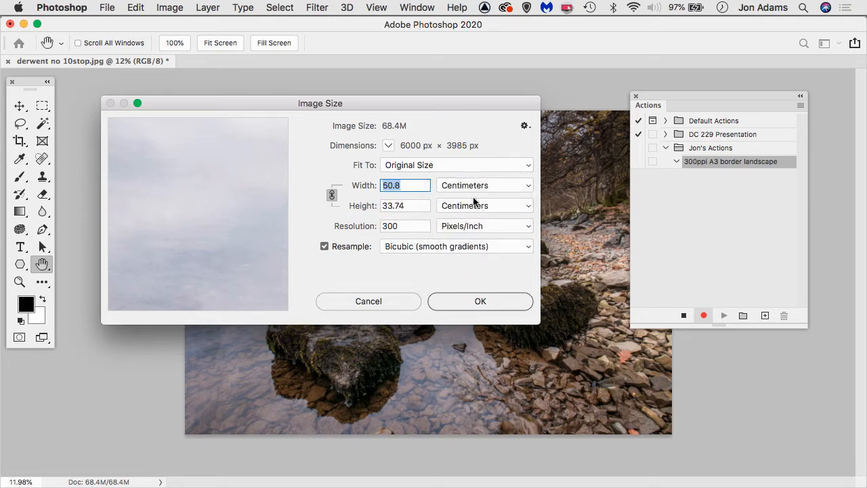
pyautogui.click(331, 195)
pyautogui.click(332, 195)
pyautogui.write('36')
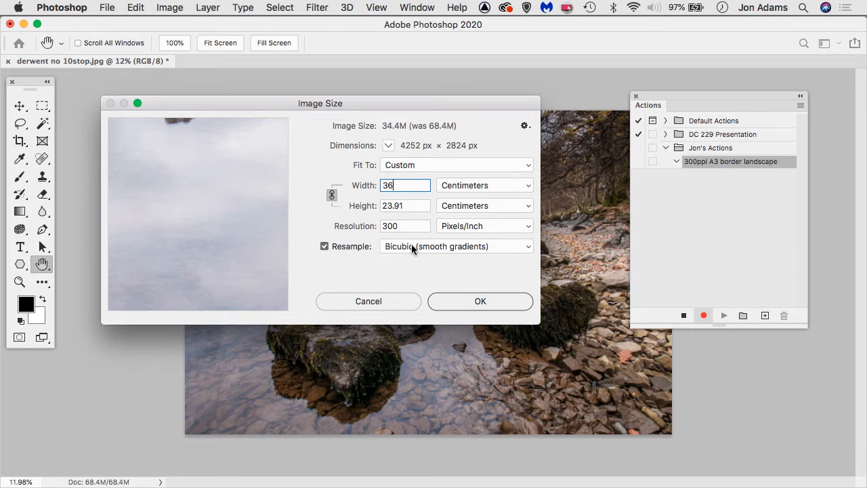
pyautogui.click(491, 250)
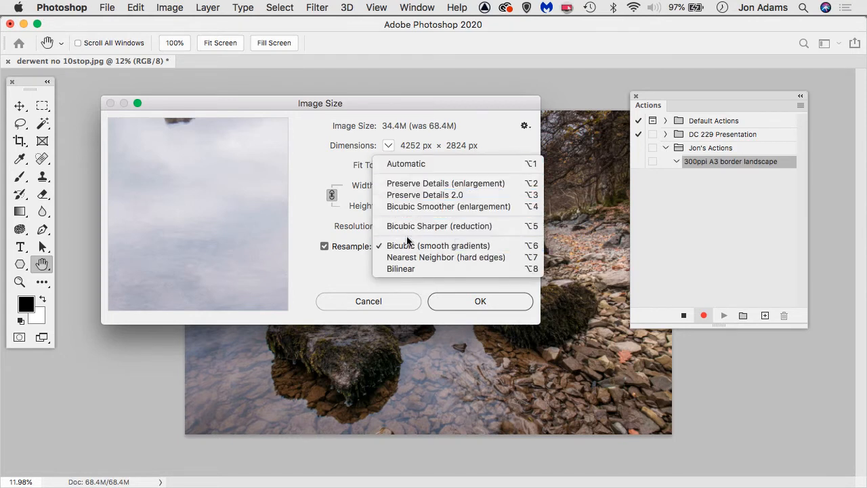
pyautogui.click(446, 245)
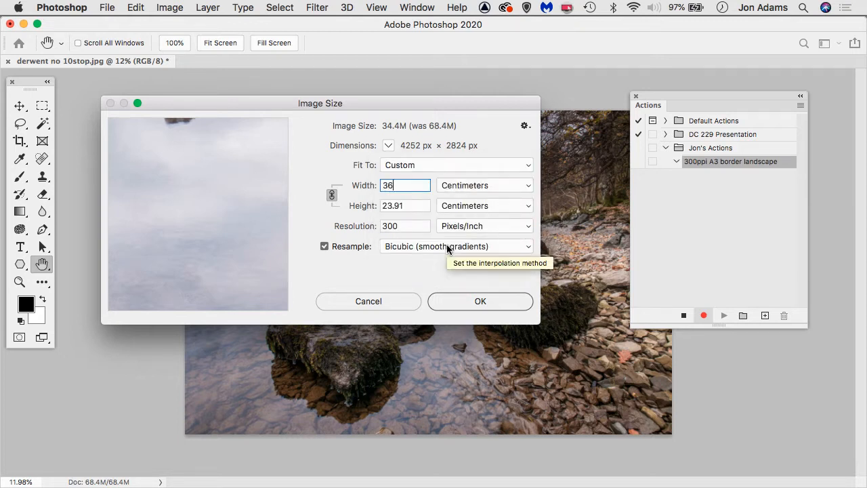
pyautogui.click(483, 301)
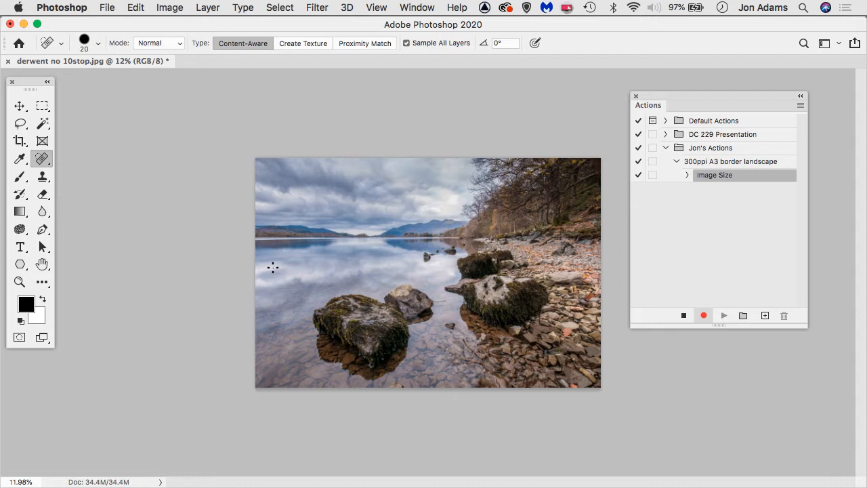
# Step: Reset the swatches to the default colors and enter a new canvas size of 42 by 29.7 centimeters, with Relative off
pyautogui.click(21, 323)
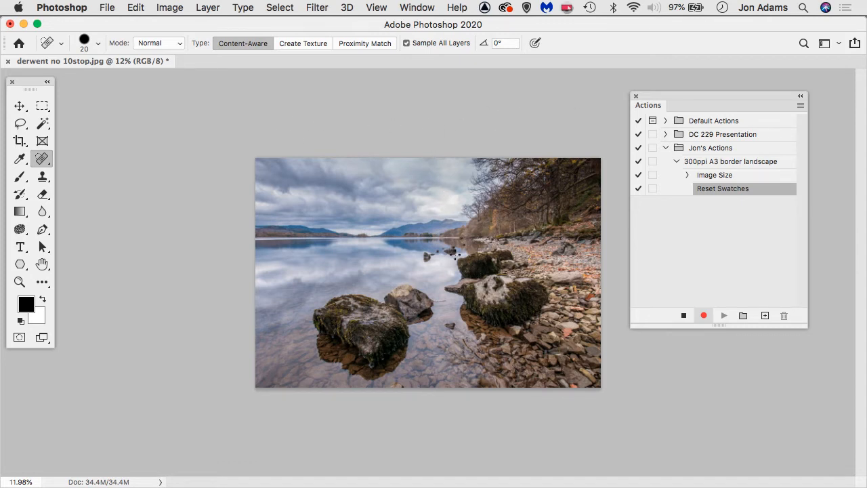
pyautogui.click(171, 8)
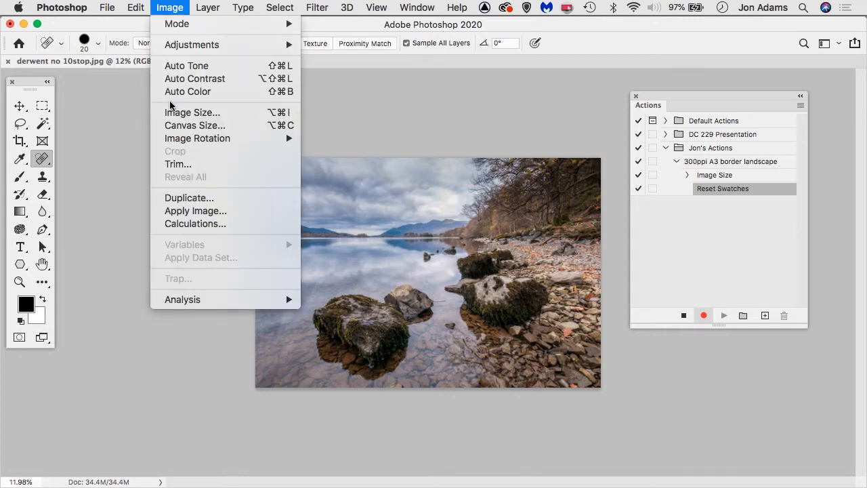
pyautogui.click(179, 124)
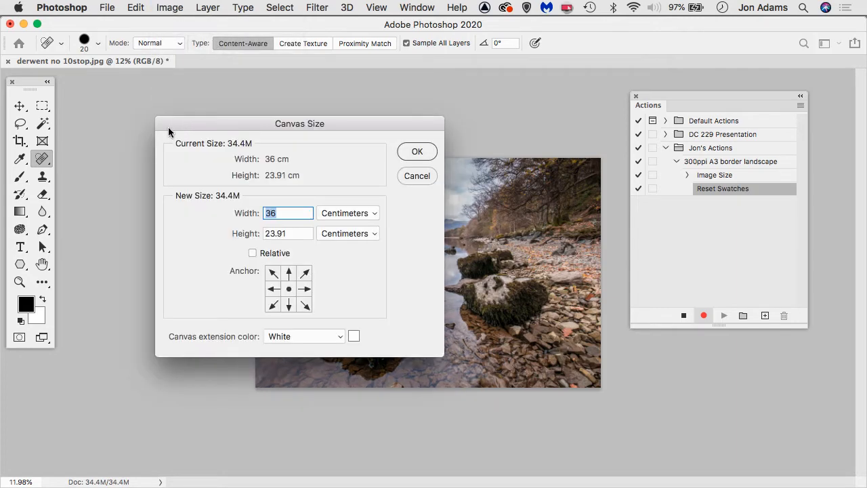
pyautogui.moveTo(234, 123); pyautogui.dragTo(186, 92)
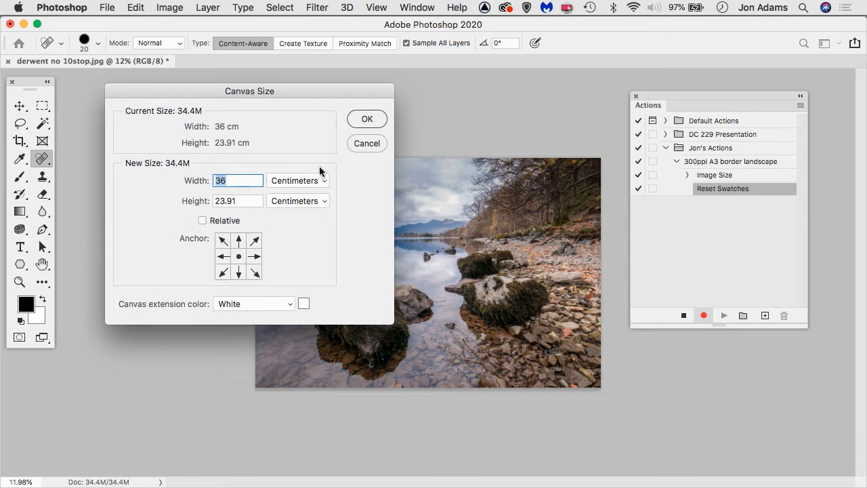
pyautogui.click(202, 221)
pyautogui.click(201, 221)
pyautogui.write('42')
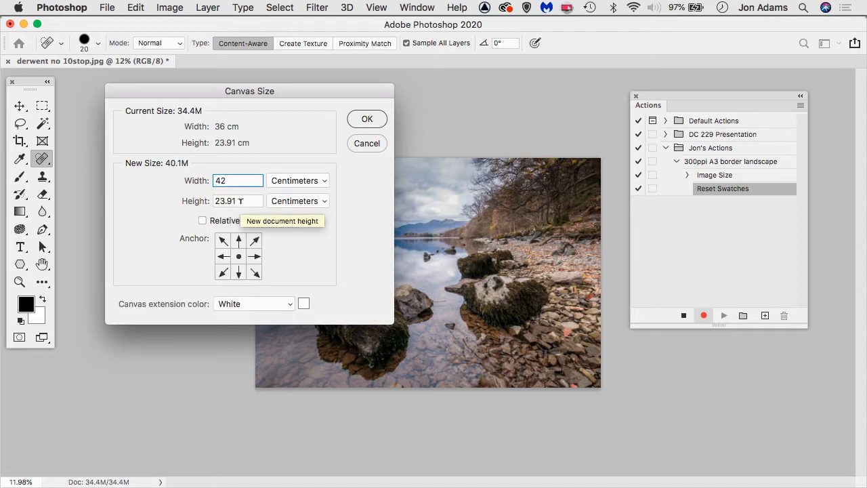
pyautogui.press('Tab')
pyautogui.write('29.7')
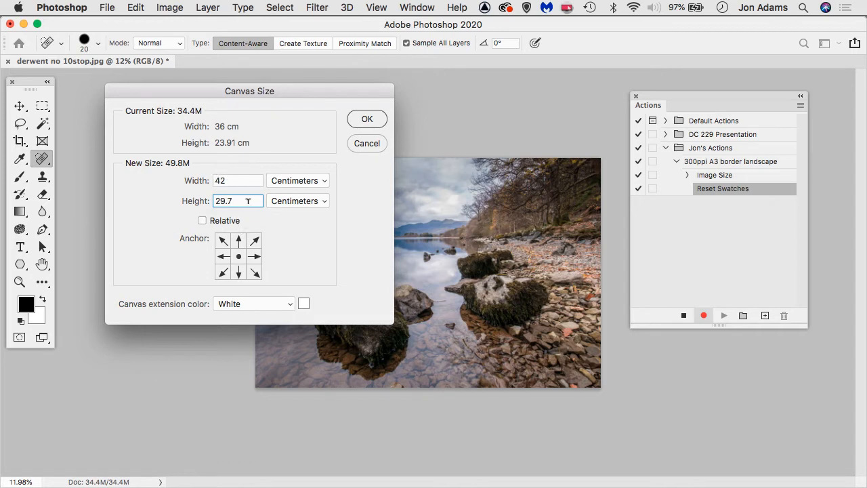
# Step: Anchor the photo at the center, choose White as the canvas extension color and apply the canvas size
pyautogui.click(241, 256)
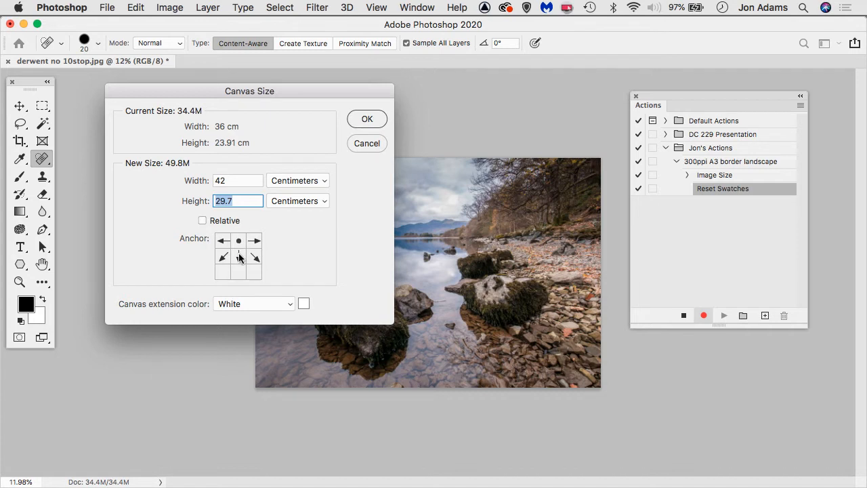
pyautogui.click(238, 256)
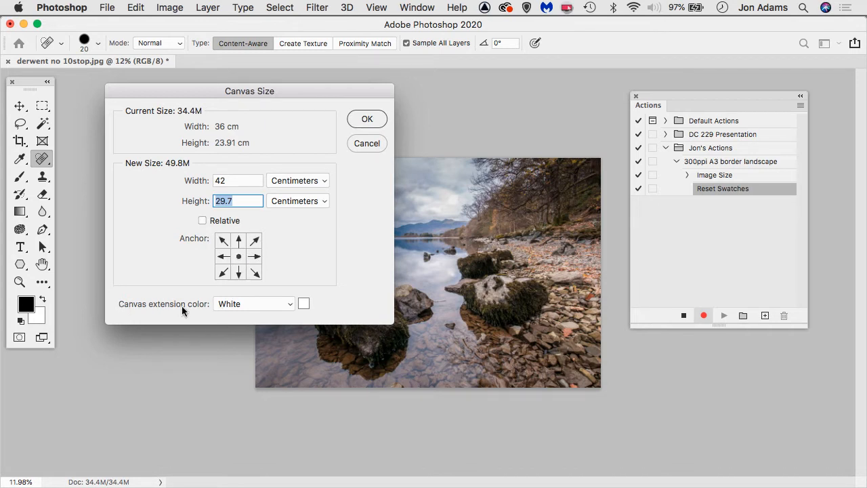
pyautogui.click(285, 303)
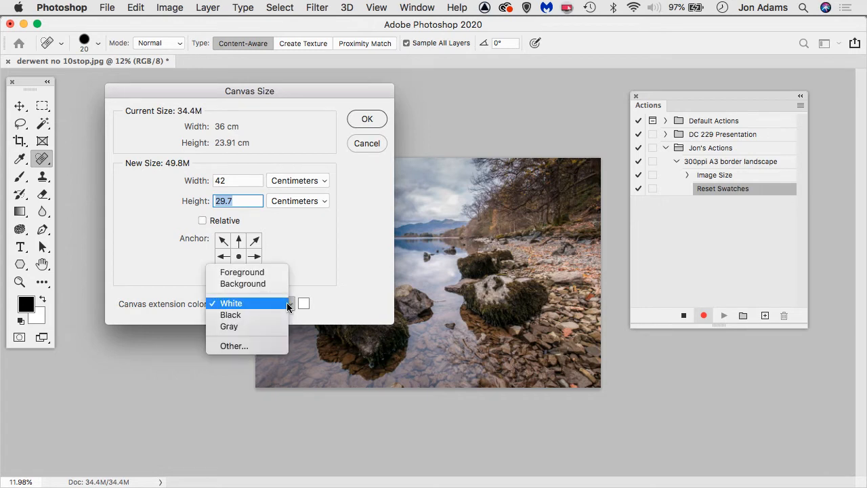
pyautogui.click(239, 303)
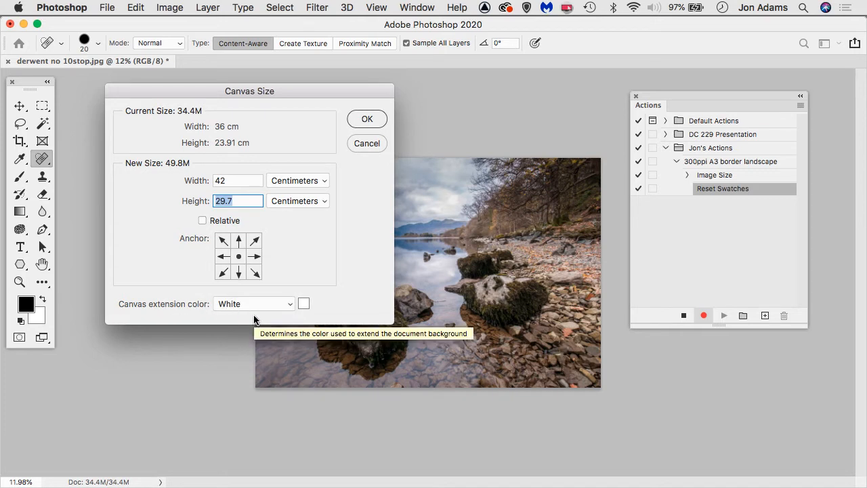
pyautogui.click(369, 119)
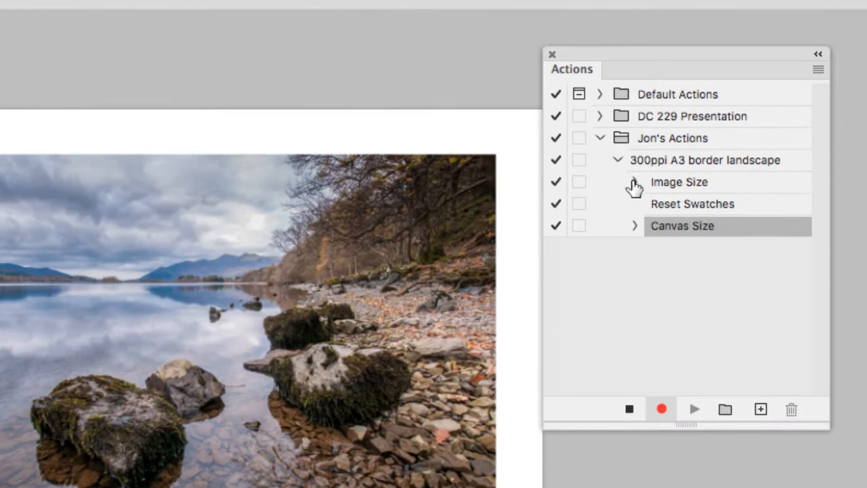
# Step: Review the recorded Image Size and Canvas Size settings, stop recording and collapse the action
pyautogui.click(687, 175)
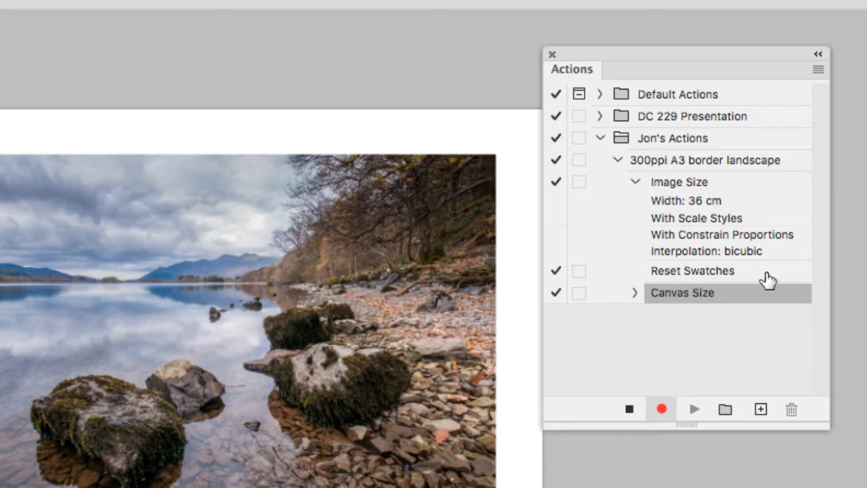
pyautogui.click(634, 294)
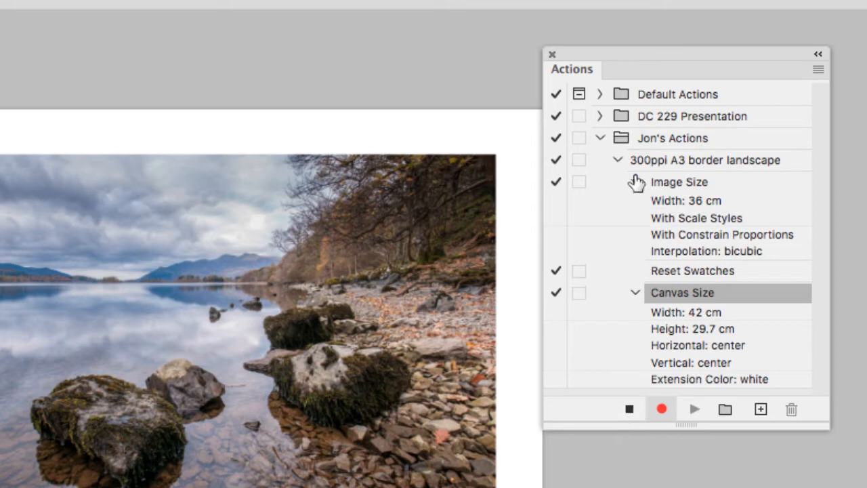
pyautogui.click(629, 409)
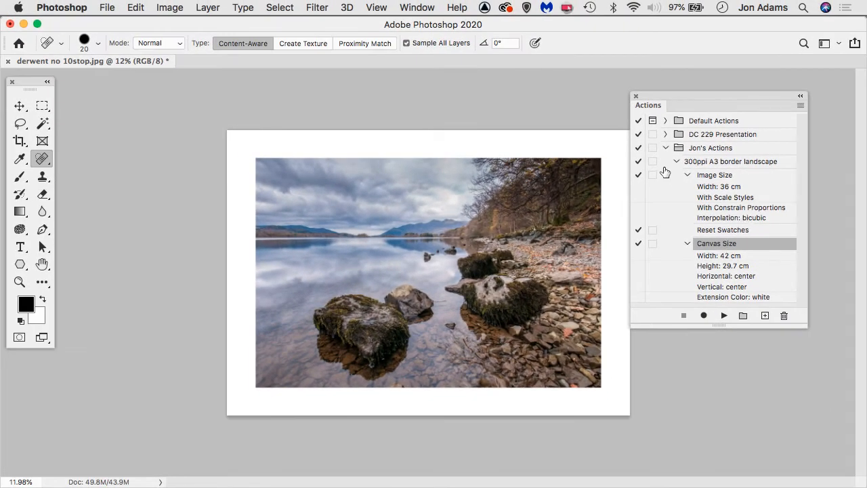
pyautogui.click(675, 162)
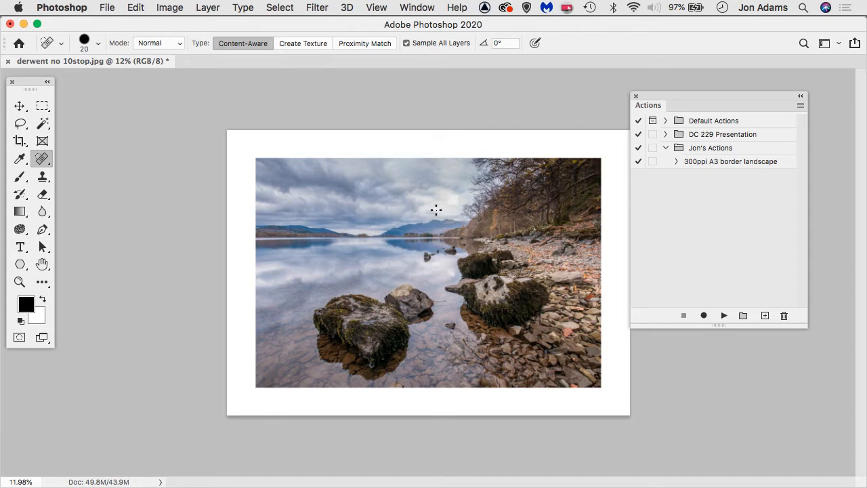
# Step: Undo the resizing and border on the lake photo and play the "300ppi A3 border landscape" action on it
pyautogui.press('super+z')
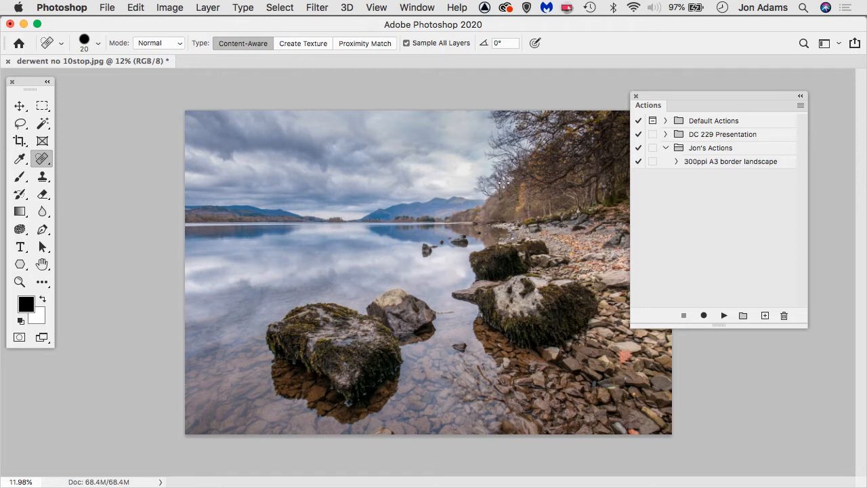
pyautogui.moveTo(698, 93); pyautogui.dragTo(750, 87)
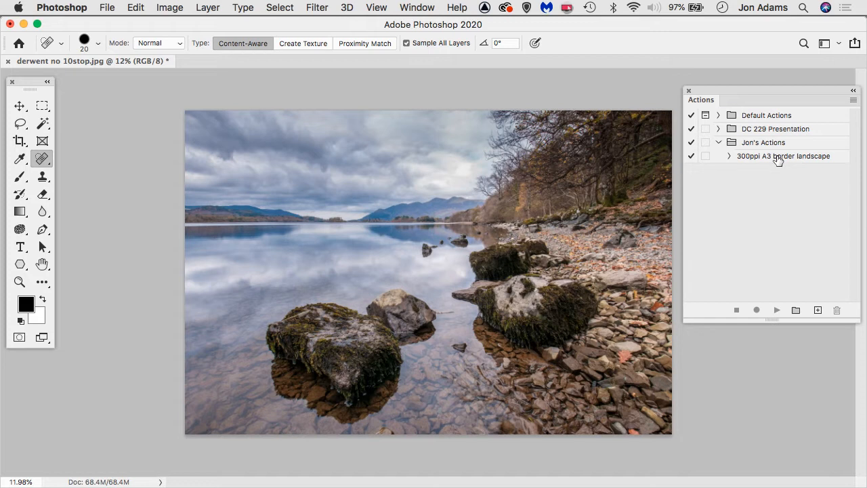
pyautogui.click(778, 157)
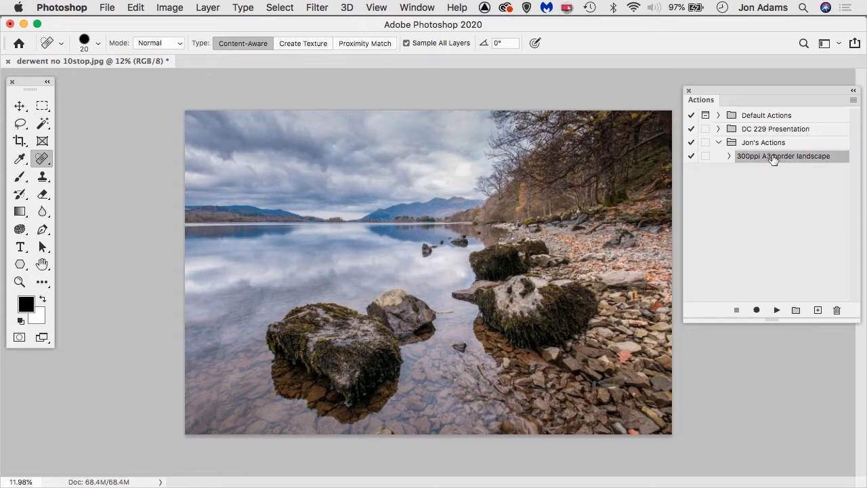
pyautogui.click(728, 156)
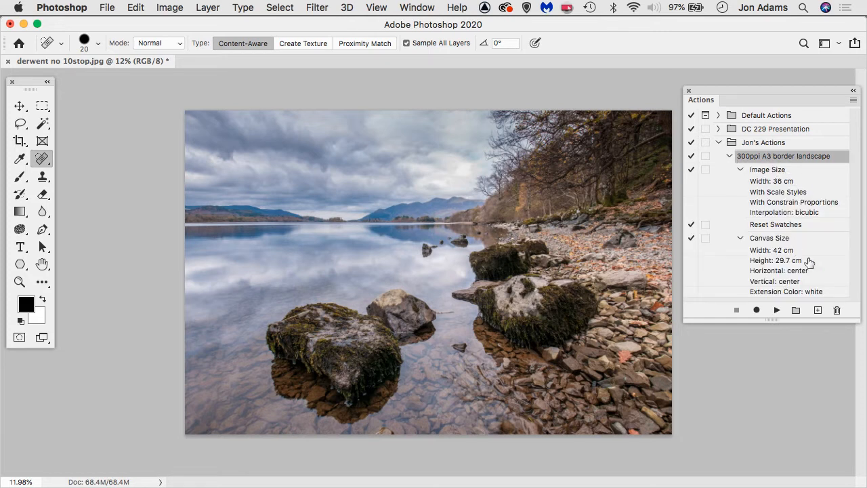
pyautogui.click(728, 156)
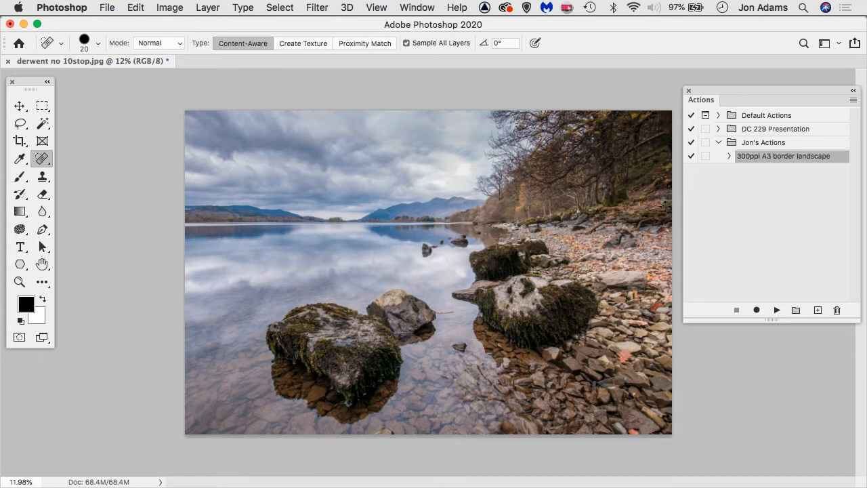
pyautogui.click(776, 311)
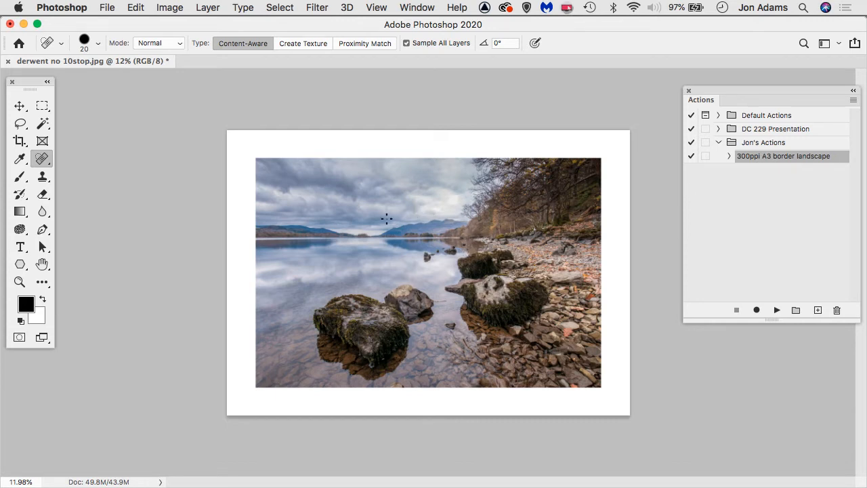
pyautogui.press('Tab')
pyautogui.press('Tab')
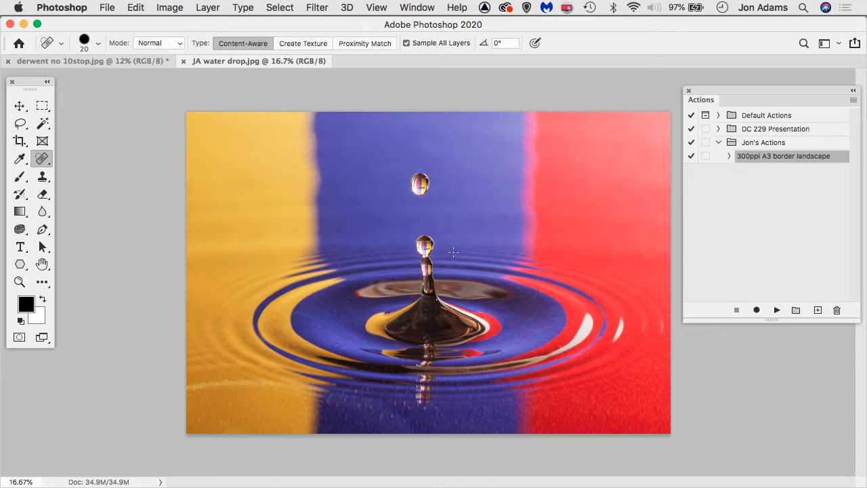
# Step: Check the image size of the water drop photo without changing it and run the "300ppi A3 border landscape" action on it
pyautogui.click(169, 12)
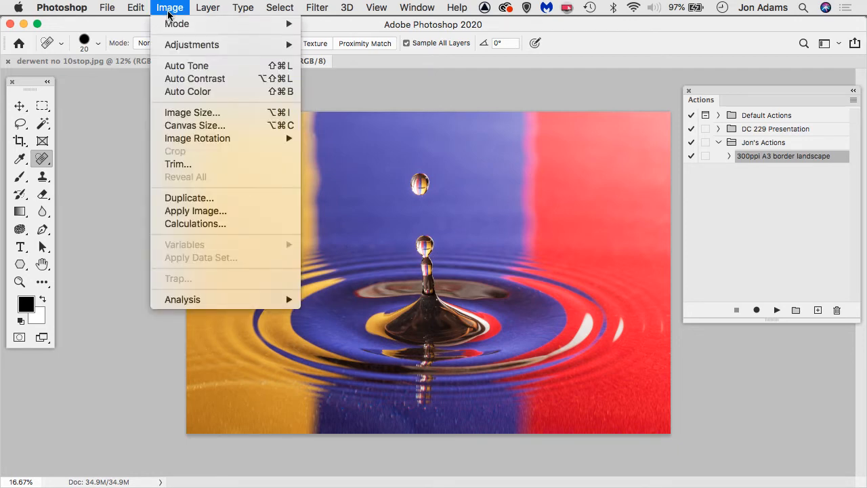
pyautogui.click(190, 112)
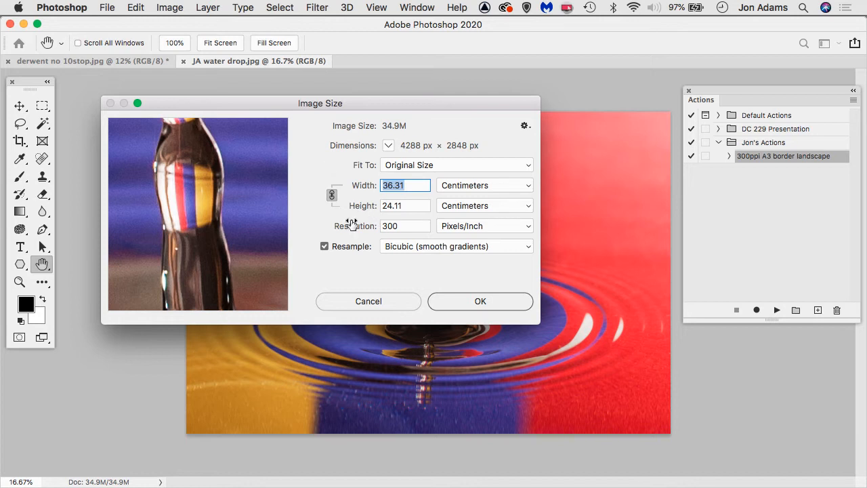
pyautogui.click(356, 301)
pyautogui.press('j')
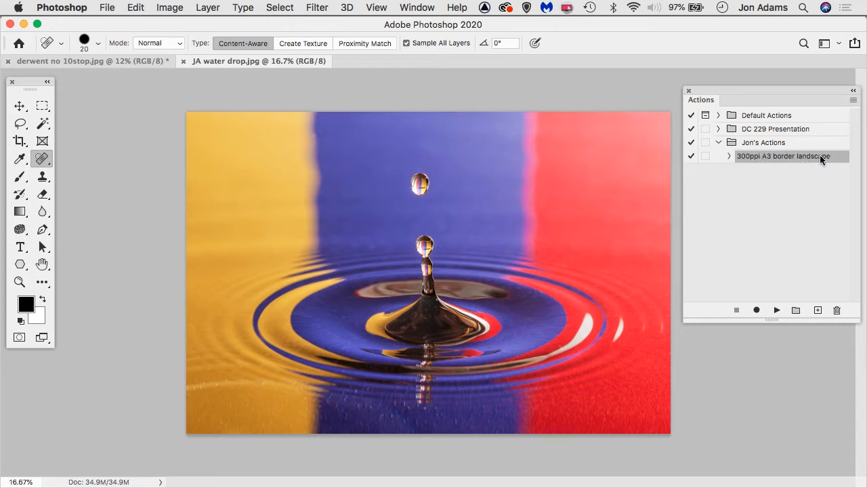
pyautogui.click(777, 309)
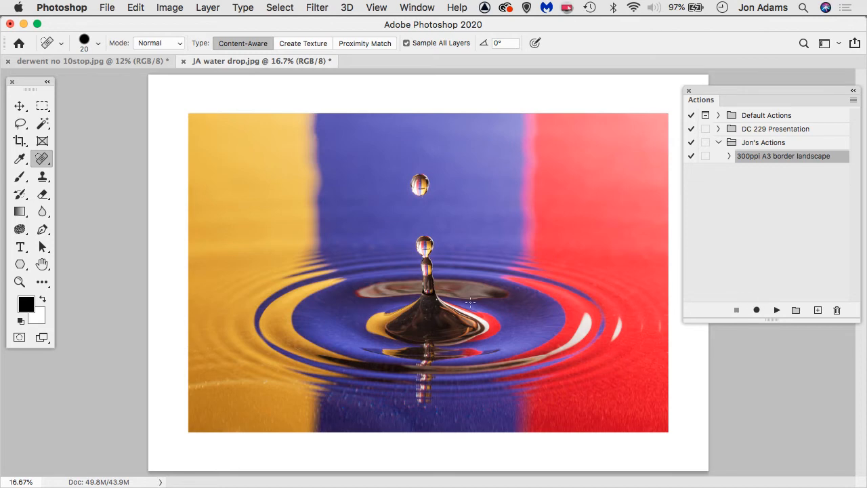
# Step: View the bordered lake photo and close both the water drop and lake photos without saving
pyautogui.click(107, 62)
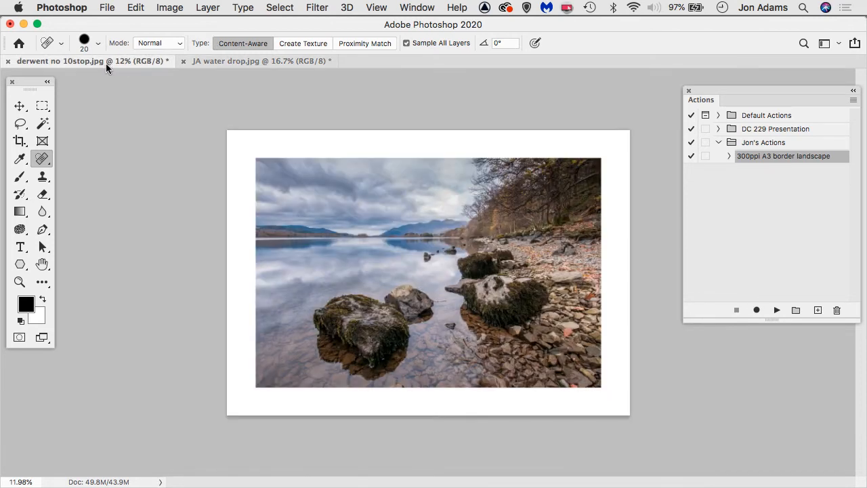
pyautogui.scroll(3, 374, 230)
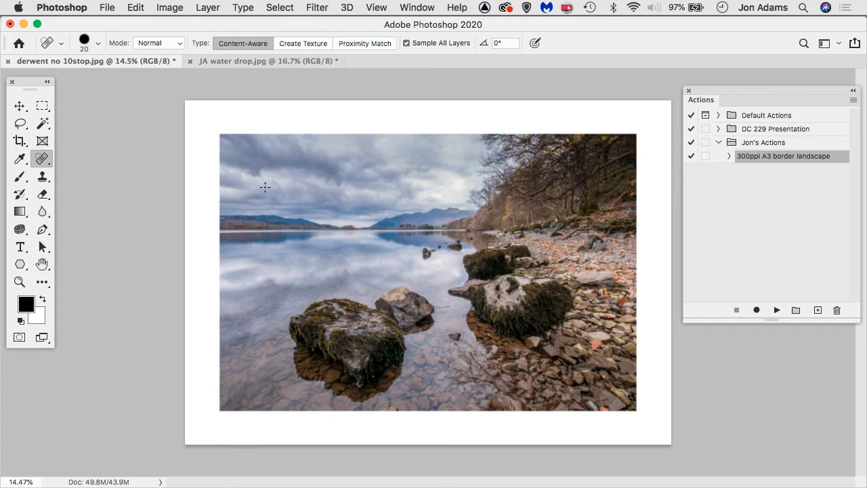
pyautogui.click(190, 60)
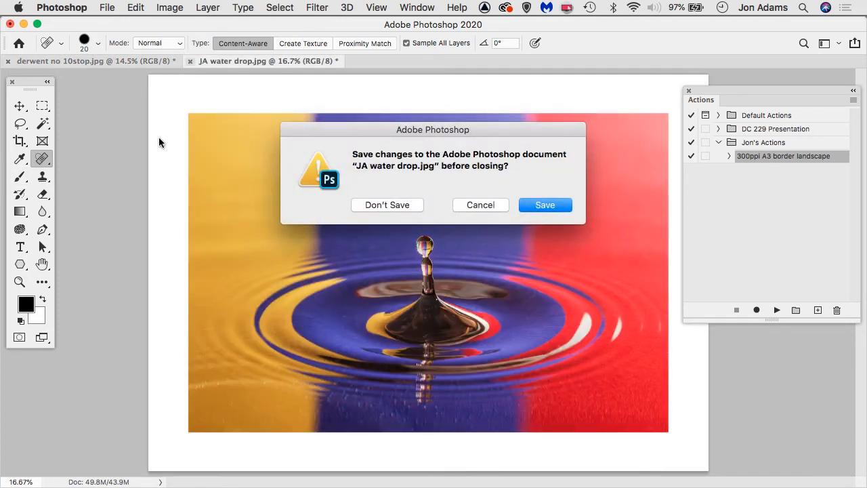
pyautogui.click(404, 204)
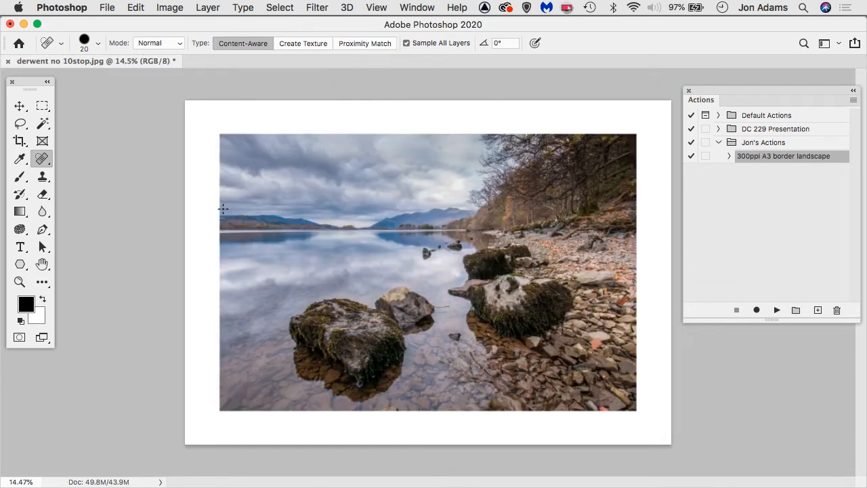
pyautogui.click(8, 61)
pyautogui.click(404, 206)
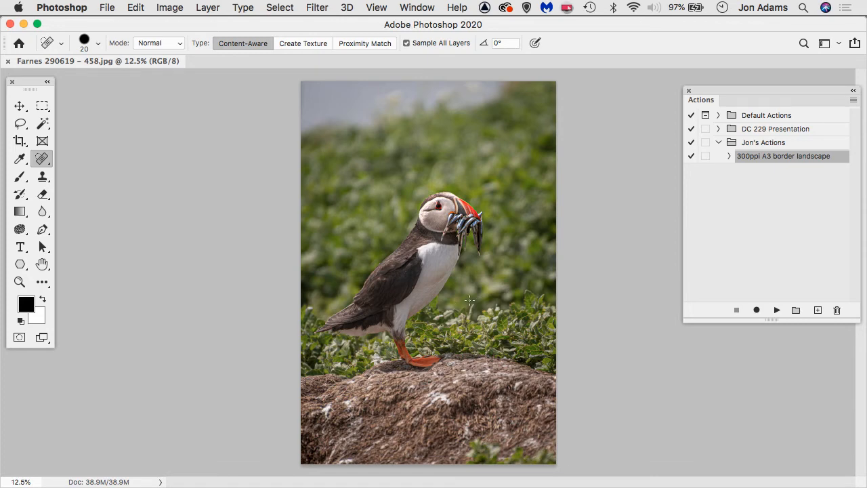
# Step: Create a new action named "300ppi A3 border portrait" in the same set as the landscape action and start recording it
pyautogui.click(757, 144)
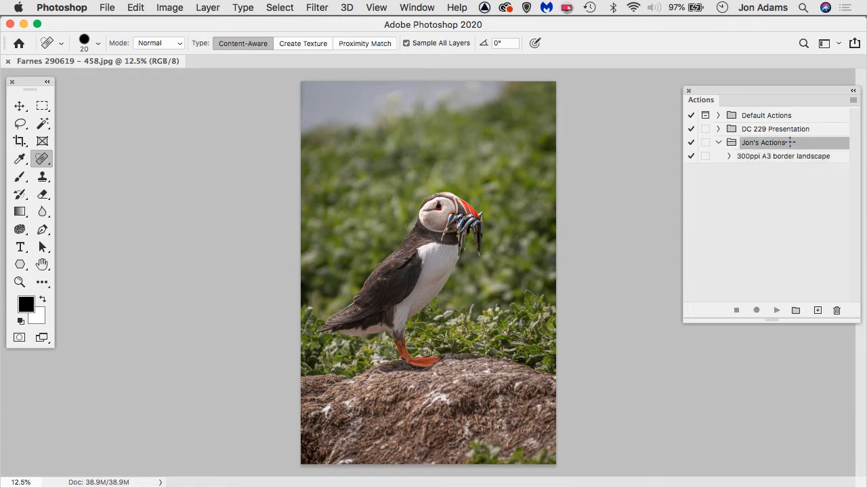
pyautogui.click(852, 99)
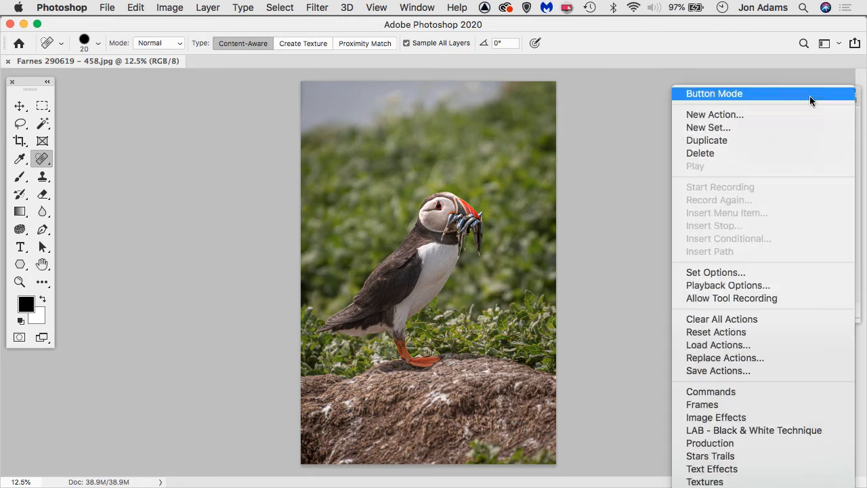
pyautogui.click(729, 114)
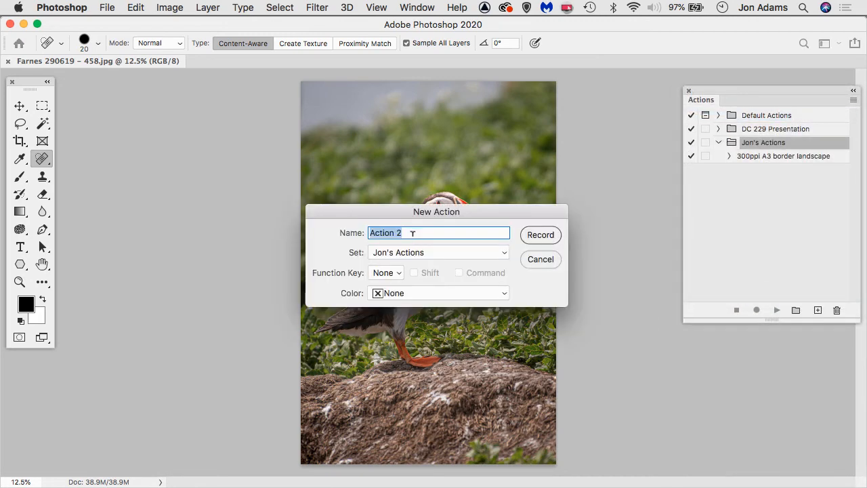
pyautogui.write('300ppi A3')
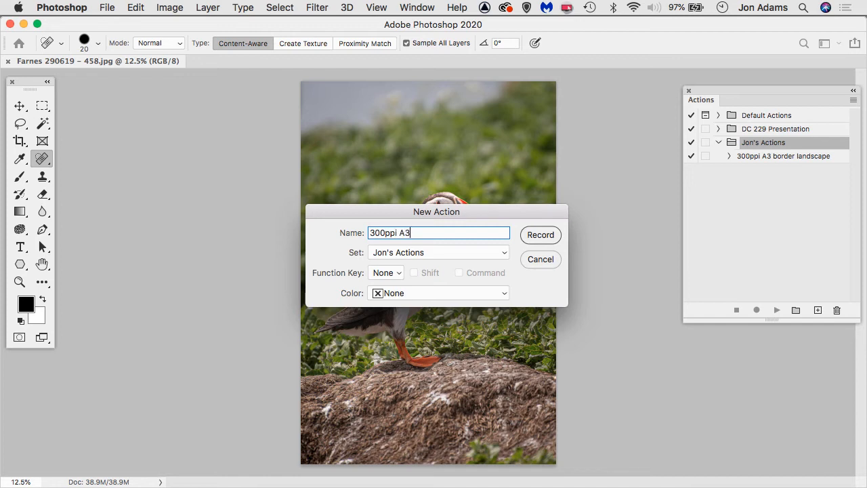
pyautogui.write(' border portrait')
pyautogui.click(541, 235)
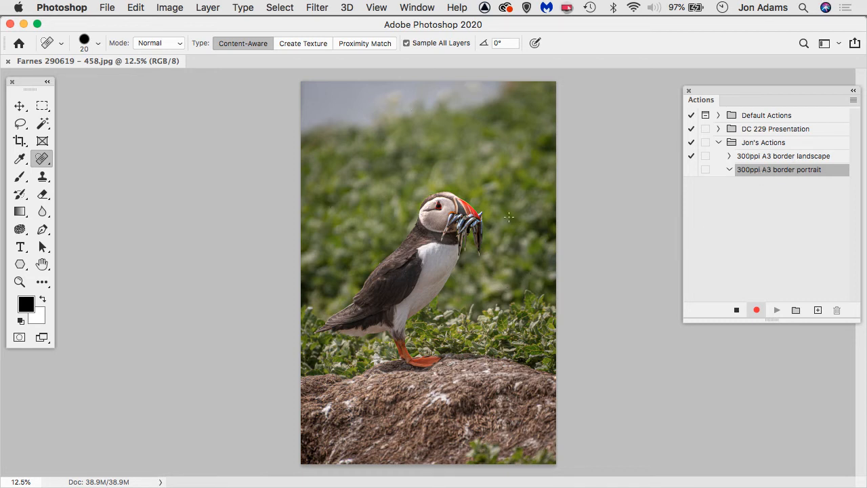
# Step: Resize the puffin photo to a height of 36 cm with Image Size, keeping its proportions
pyautogui.click(178, 9)
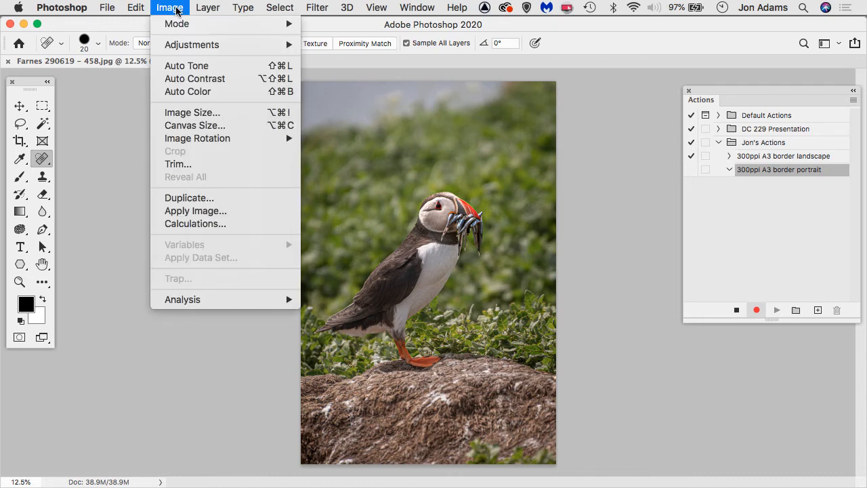
pyautogui.click(197, 113)
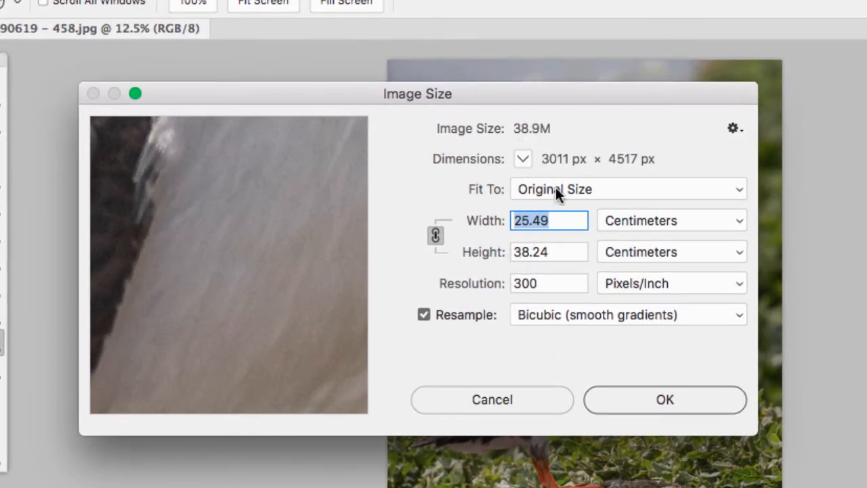
pyautogui.click(497, 256)
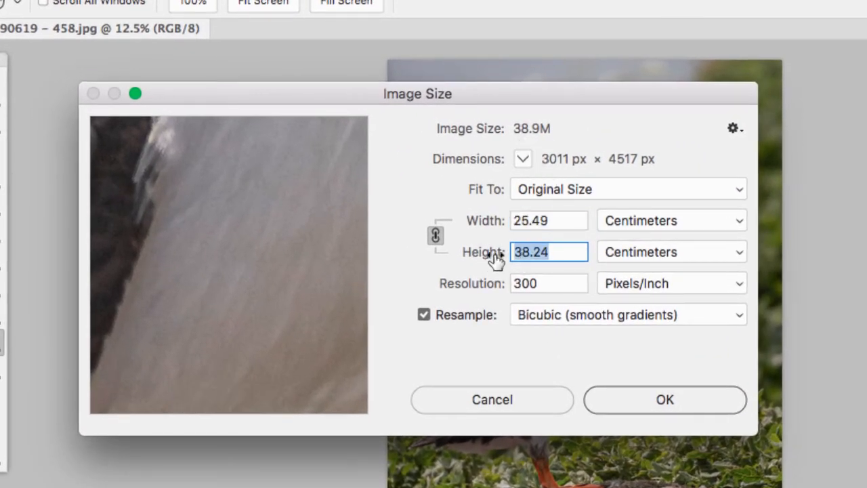
pyautogui.write('36')
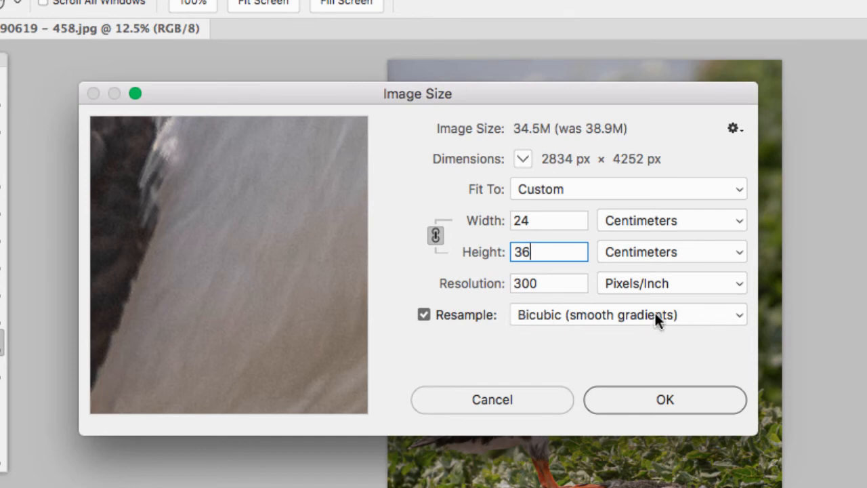
pyautogui.click(645, 402)
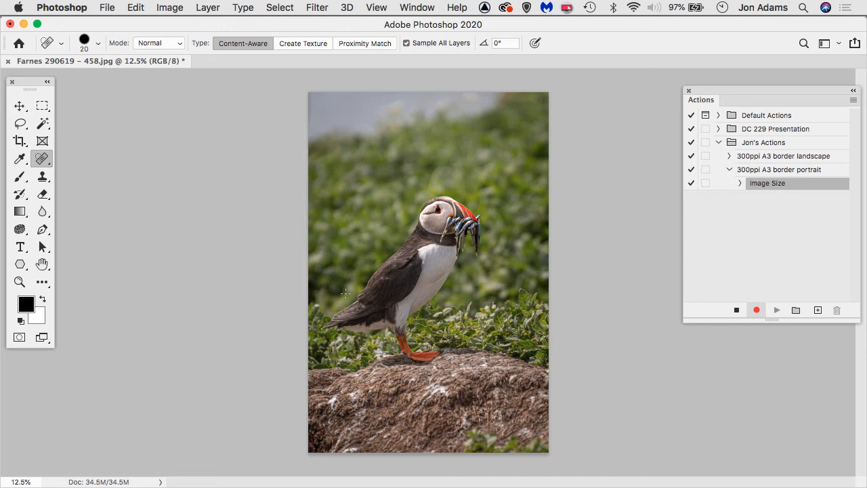
# Step: Reset the swatches to default colours and enlarge the canvas to 29.7 × 42 cm, anchored at the centre with a white extension
pyautogui.click(21, 323)
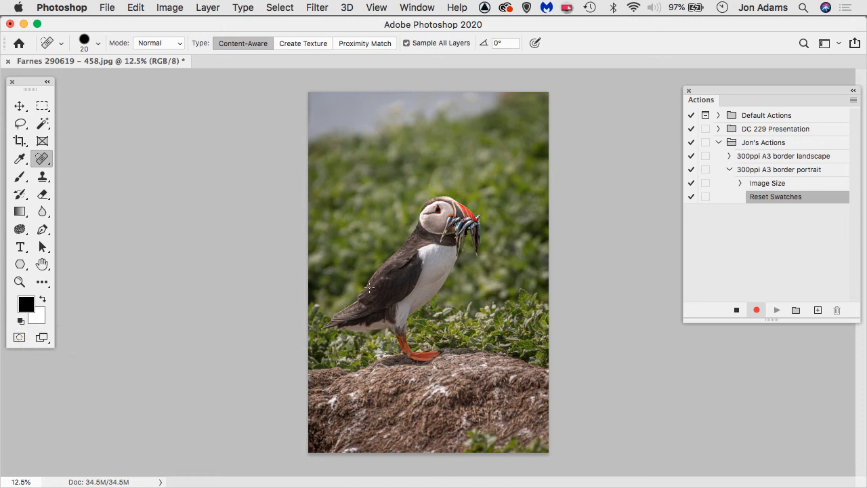
pyautogui.click(169, 8)
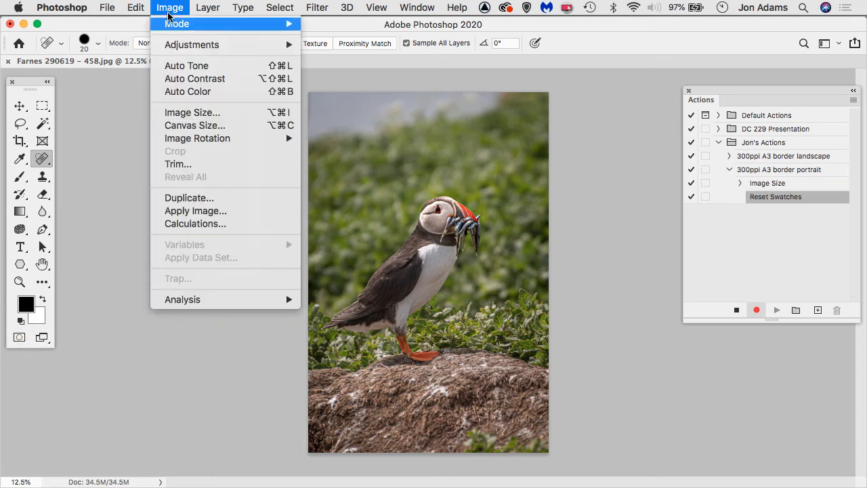
pyautogui.click(211, 130)
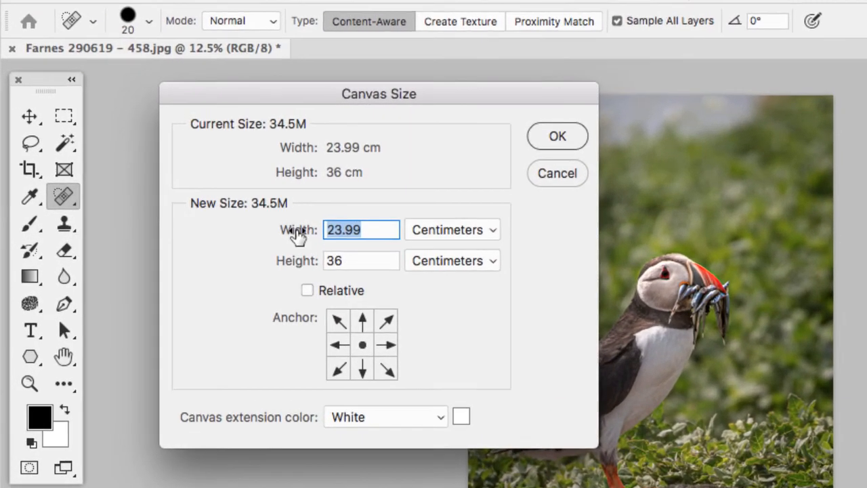
pyautogui.write('29.7')
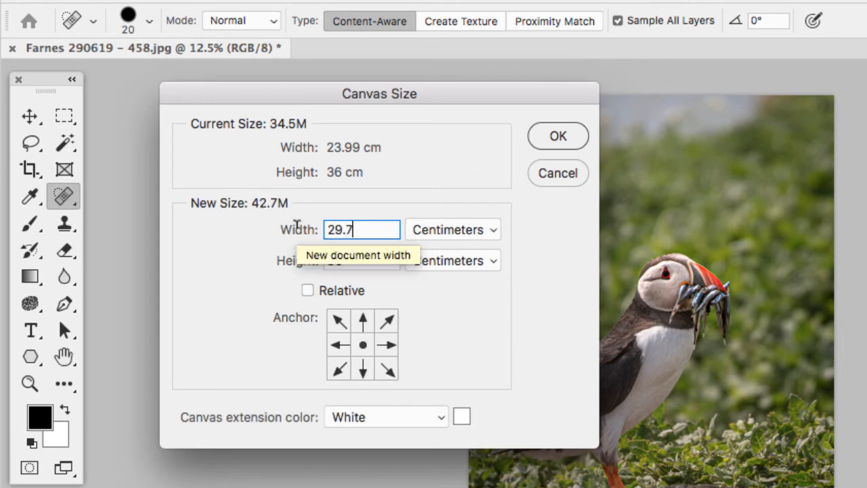
pyautogui.press('Tab')
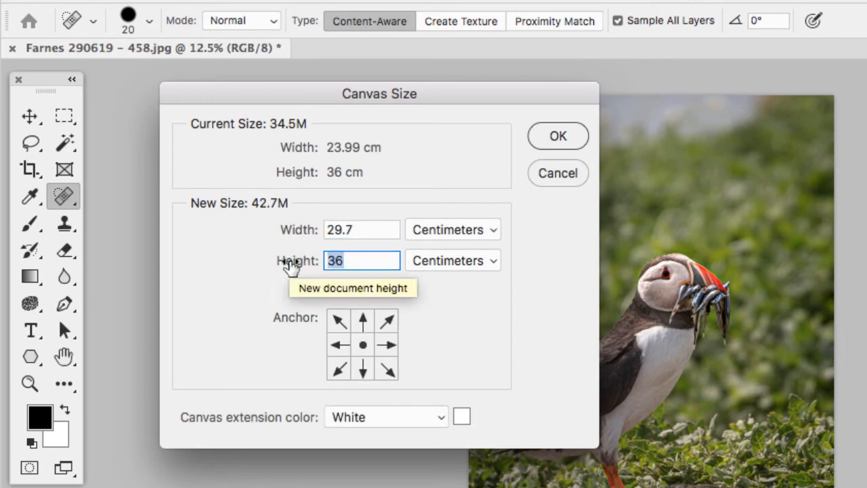
pyautogui.write('42')
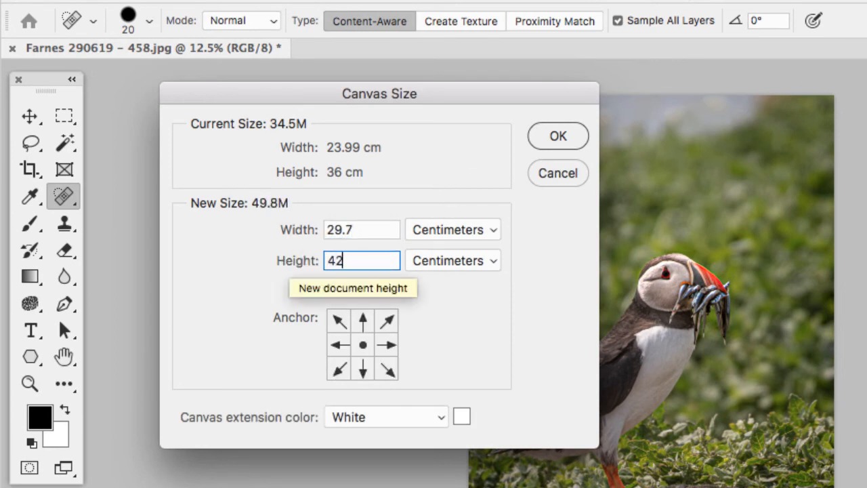
pyautogui.click(363, 347)
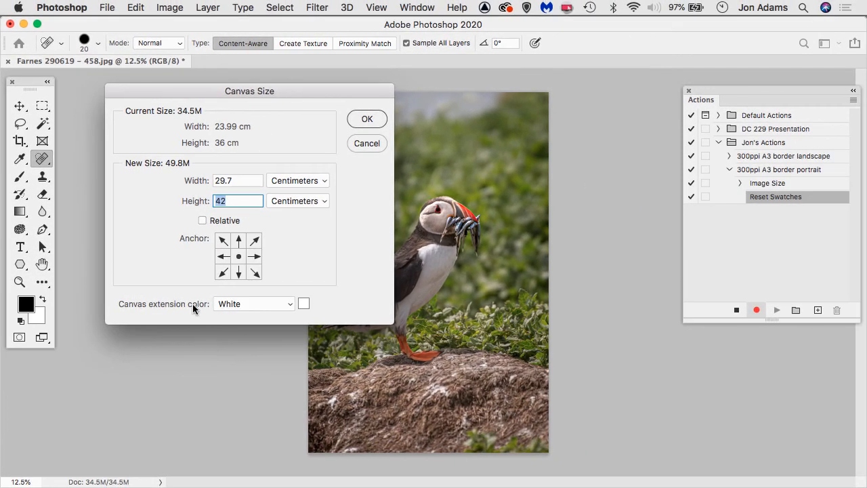
pyautogui.click(366, 118)
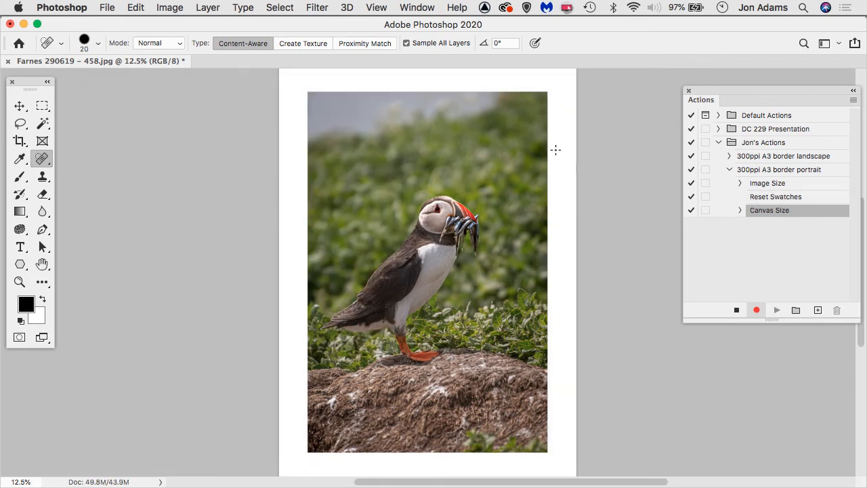
# Step: Check the whole bordered puffin photo, stop recording and collapse the "300ppi A3 border portrait" action
pyautogui.scroll(-3, 510, 154)
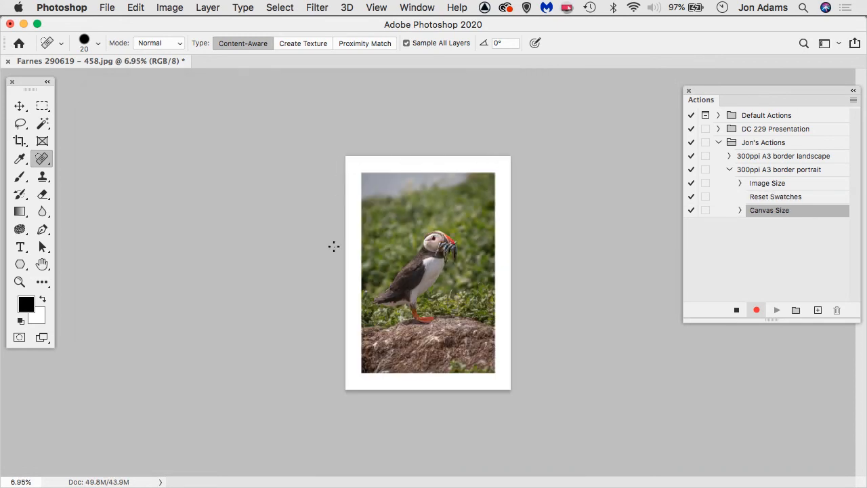
pyautogui.scroll(3, 526, 362)
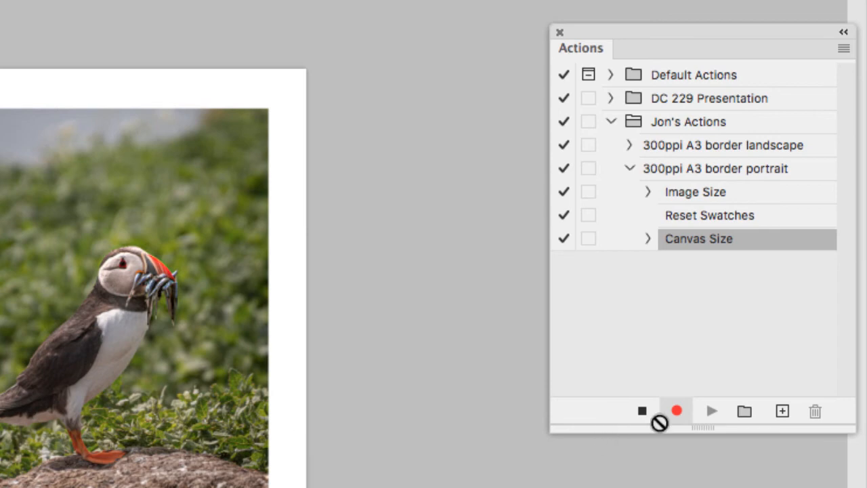
pyautogui.click(642, 412)
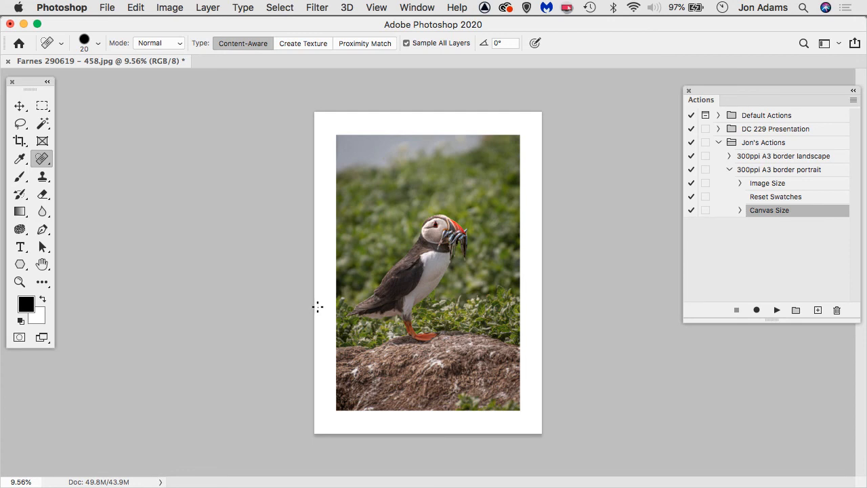
pyautogui.click(730, 170)
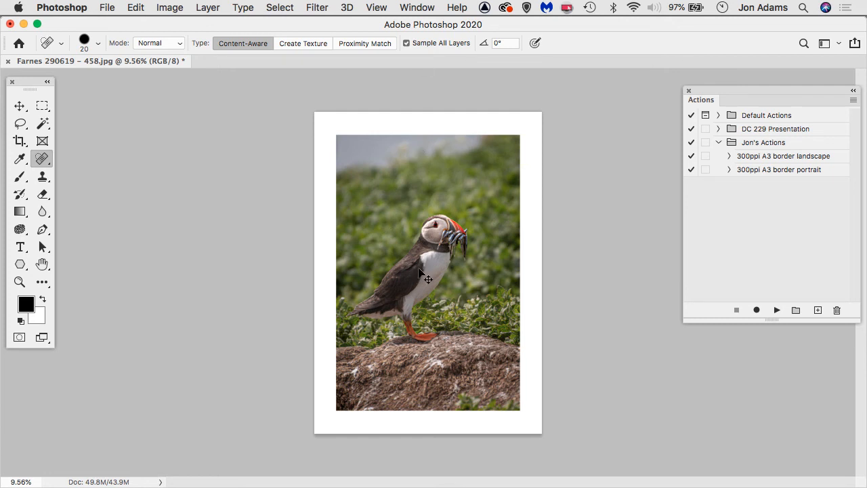
# Step: Undo the border and resizing on the puffin photo and play the "300ppi A3 border portrait" action on it
pyautogui.press('super+z')
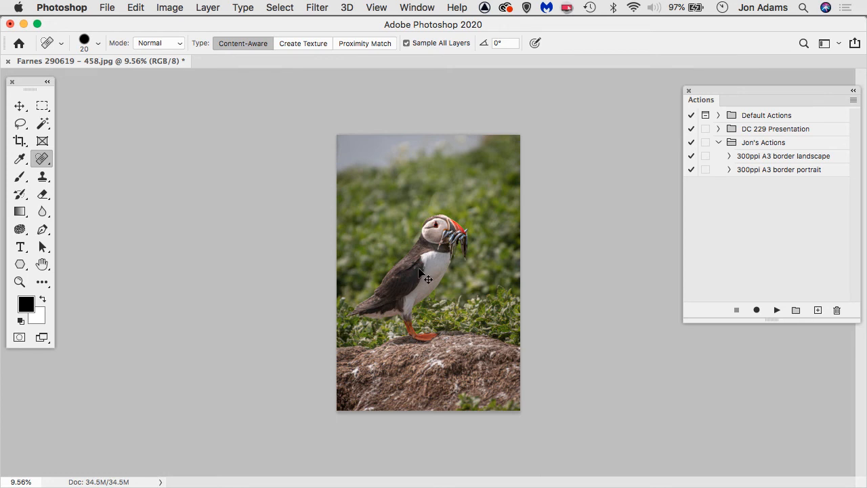
pyautogui.press('super+z')
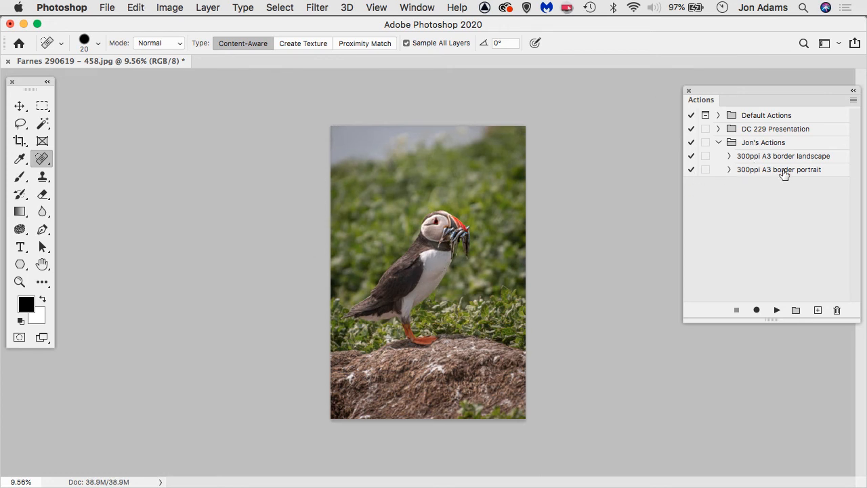
pyautogui.click(784, 172)
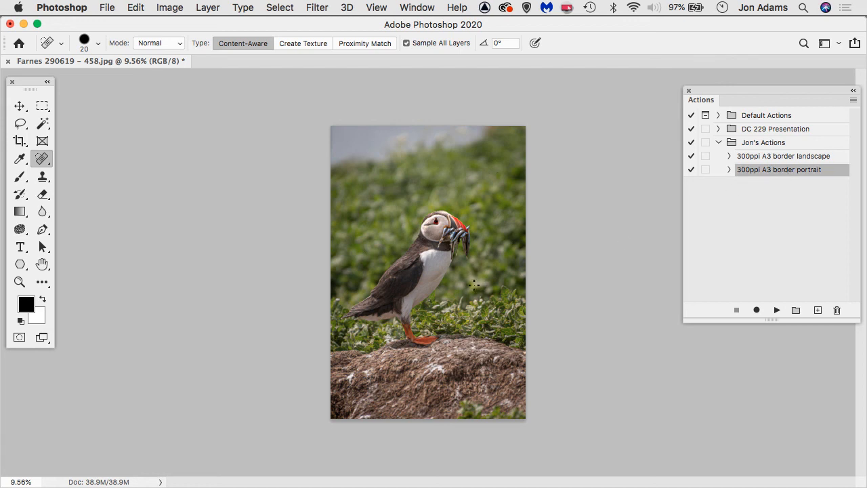
pyautogui.click(777, 309)
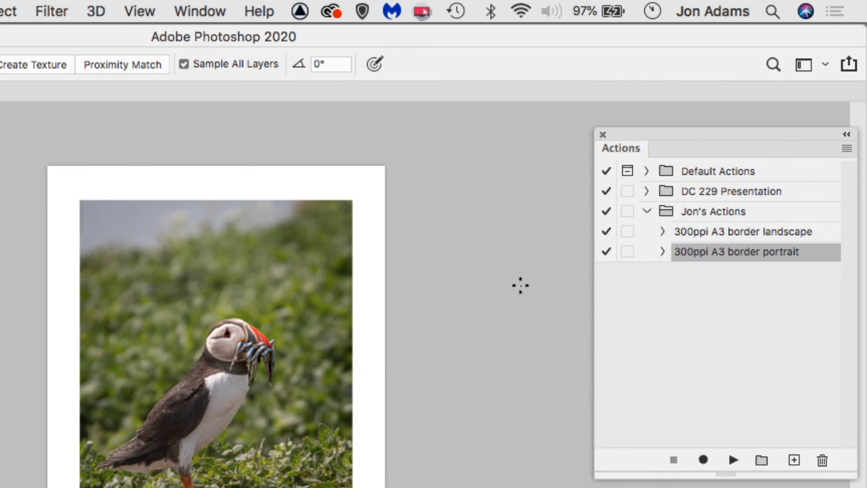
# Step: Collapse the set holding the two border actions, select it and expand it again to view its contents
pyautogui.click(647, 211)
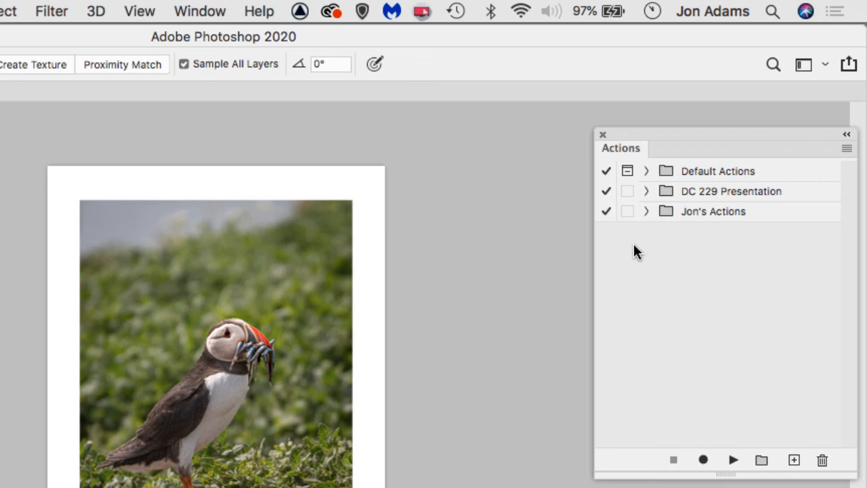
pyautogui.click(698, 213)
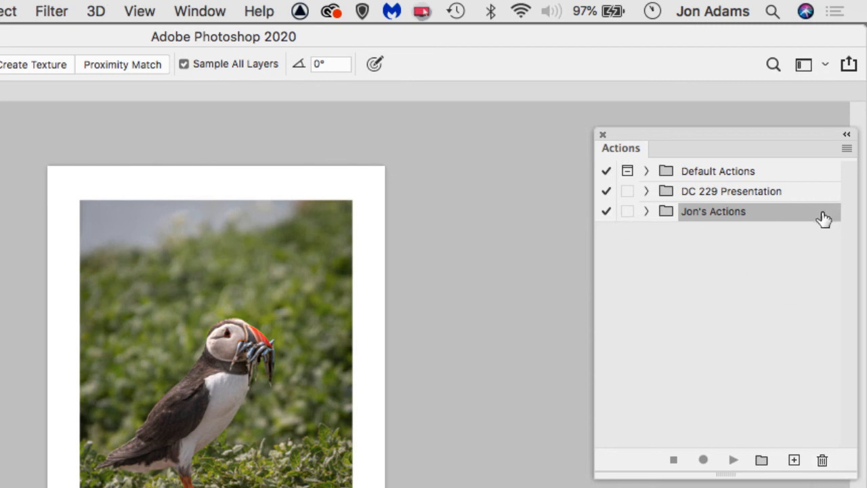
pyautogui.click(646, 212)
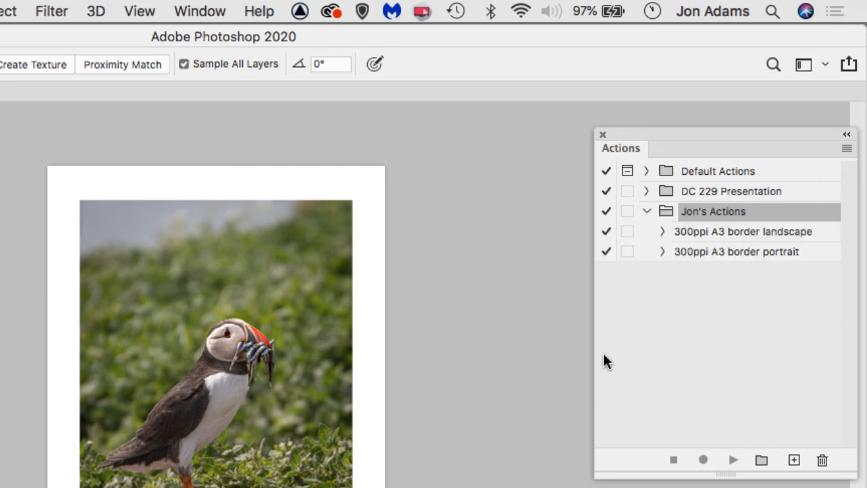